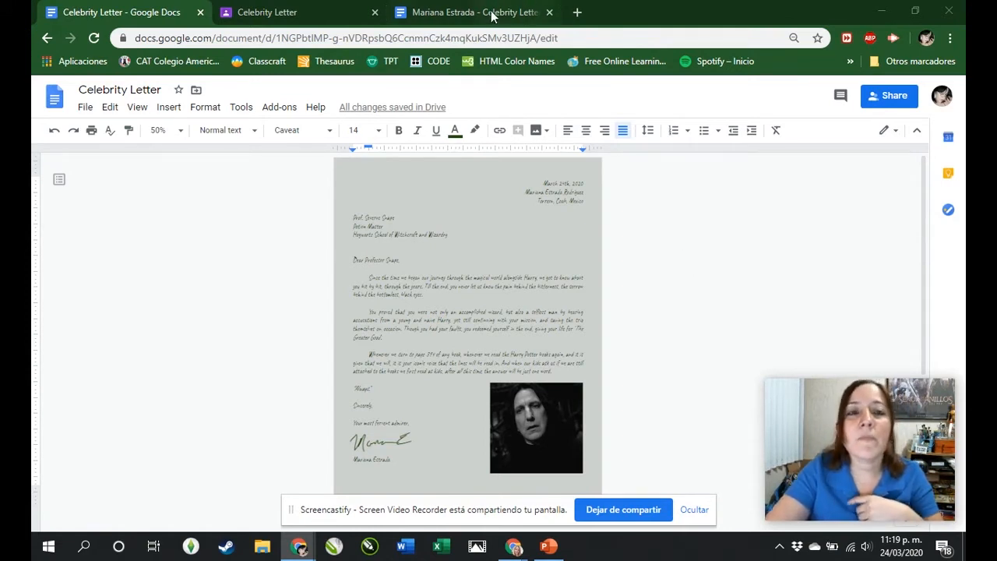
In the blank Celebrity Letter assignment document, choose the custom page color #cdd0cd in the page setup.
click(468, 22)
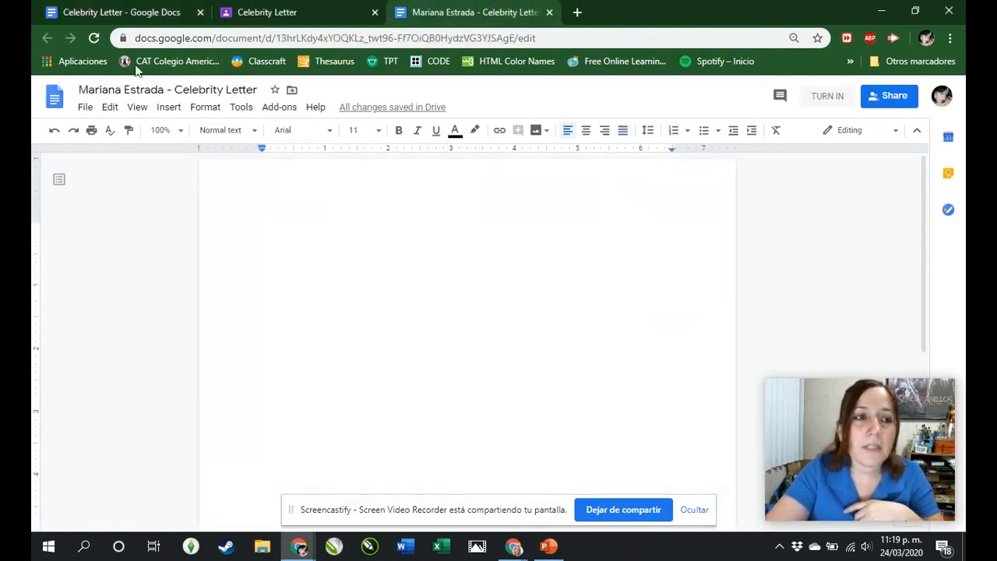
click(82, 109)
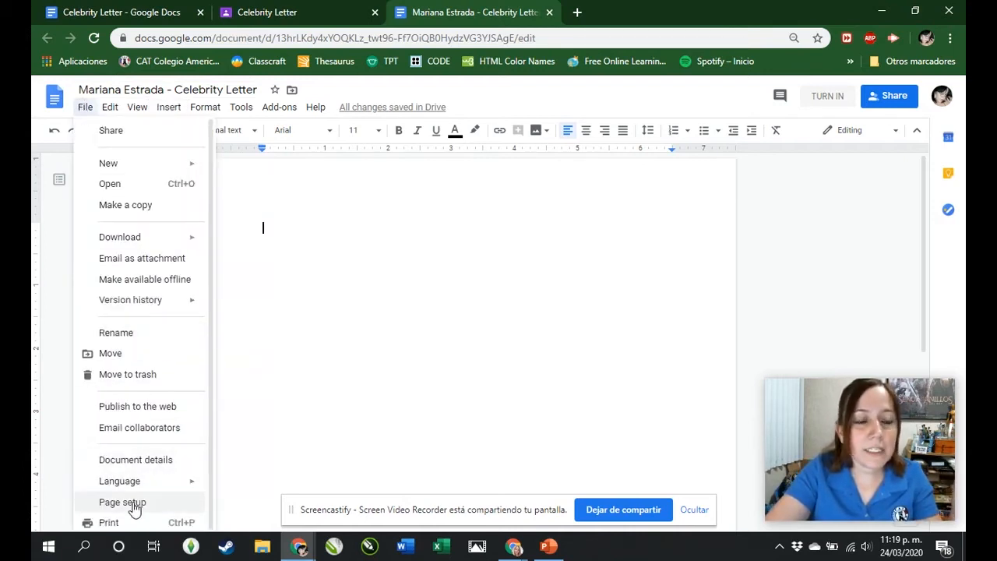
click(122, 503)
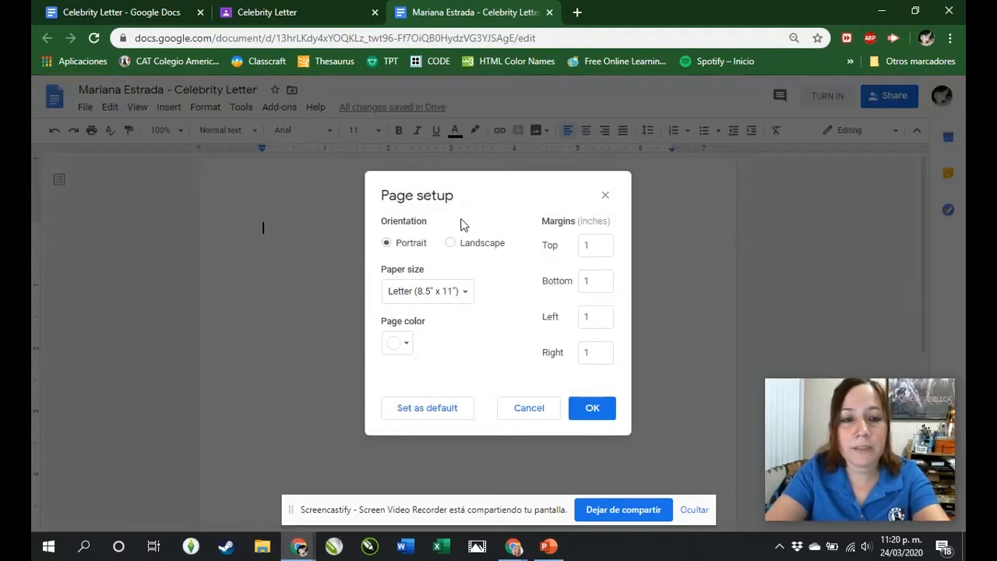
click(398, 343)
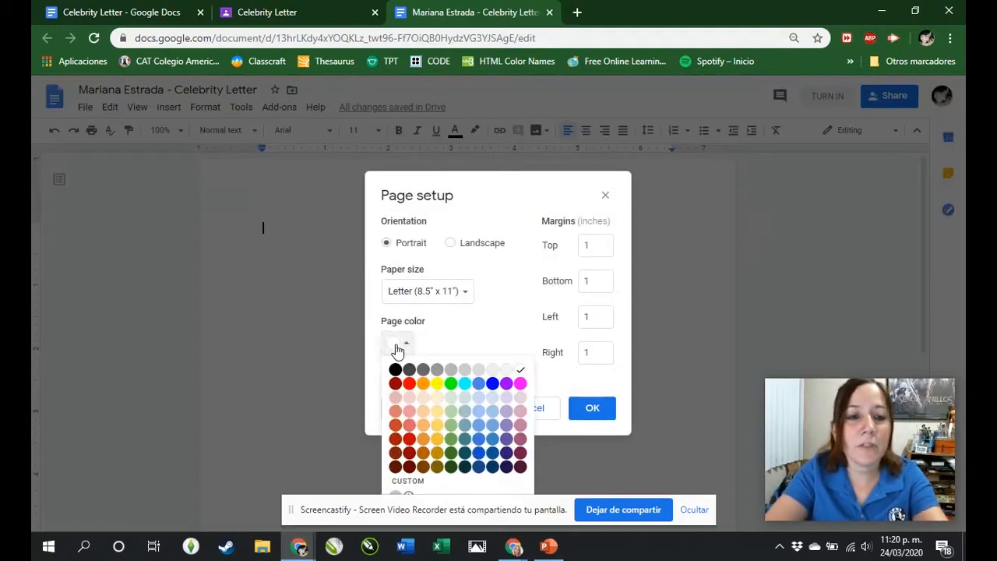
click(412, 491)
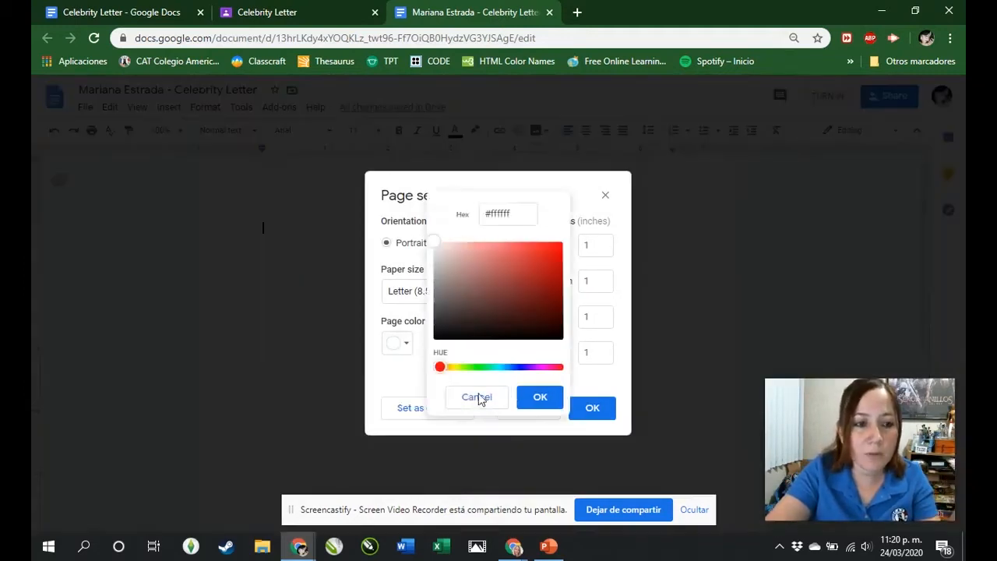
click(510, 206)
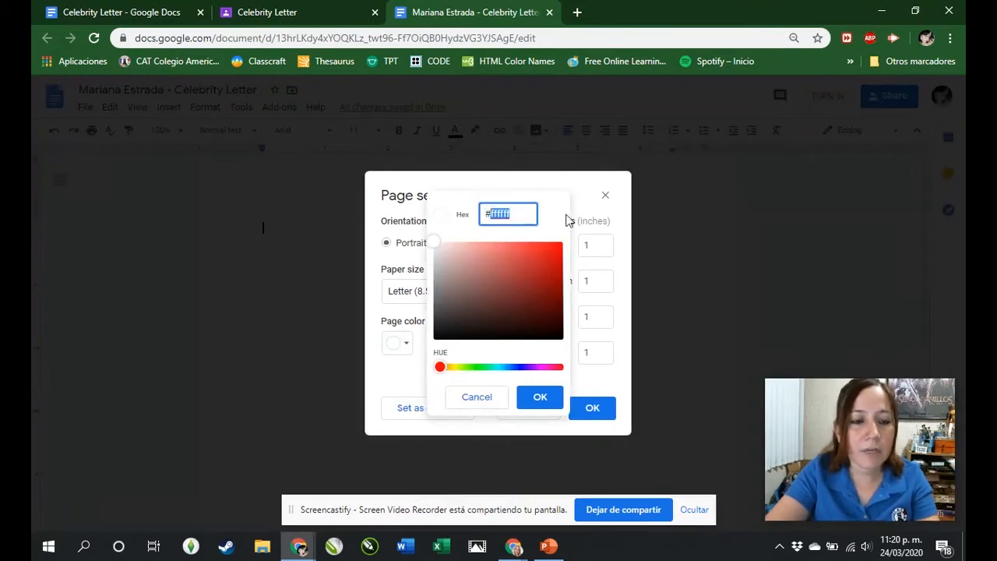
text(cdd)
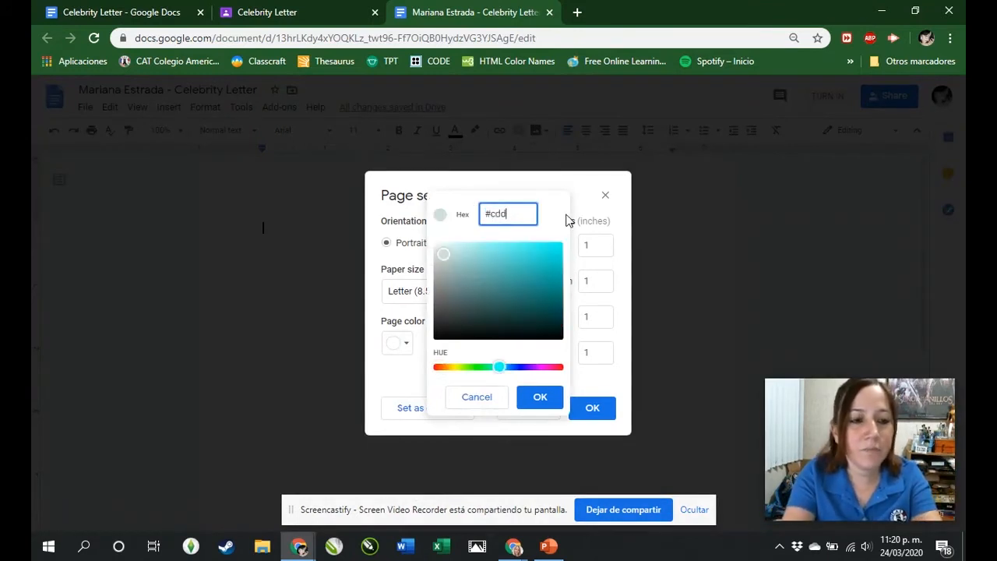
text(0cd)
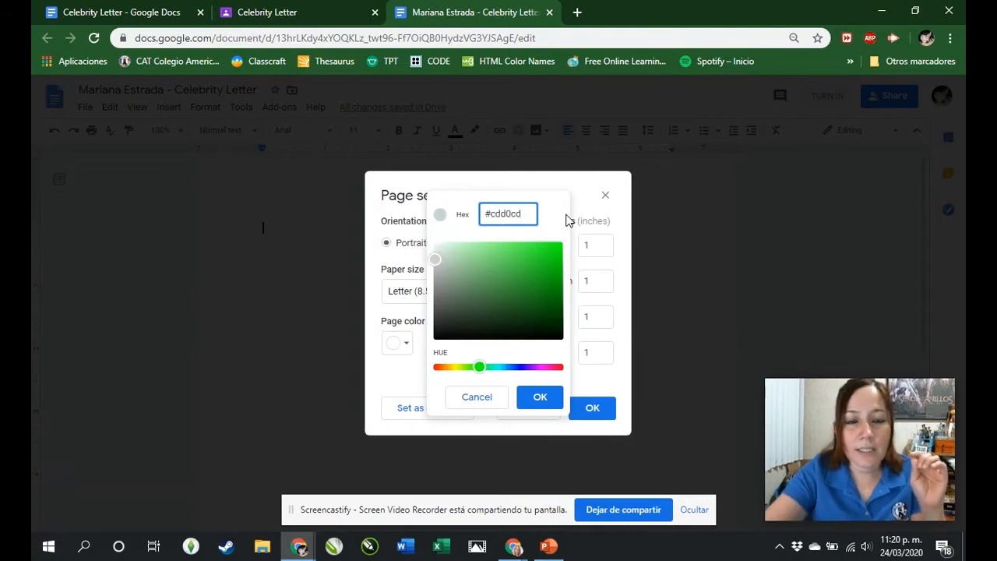
click(538, 397)
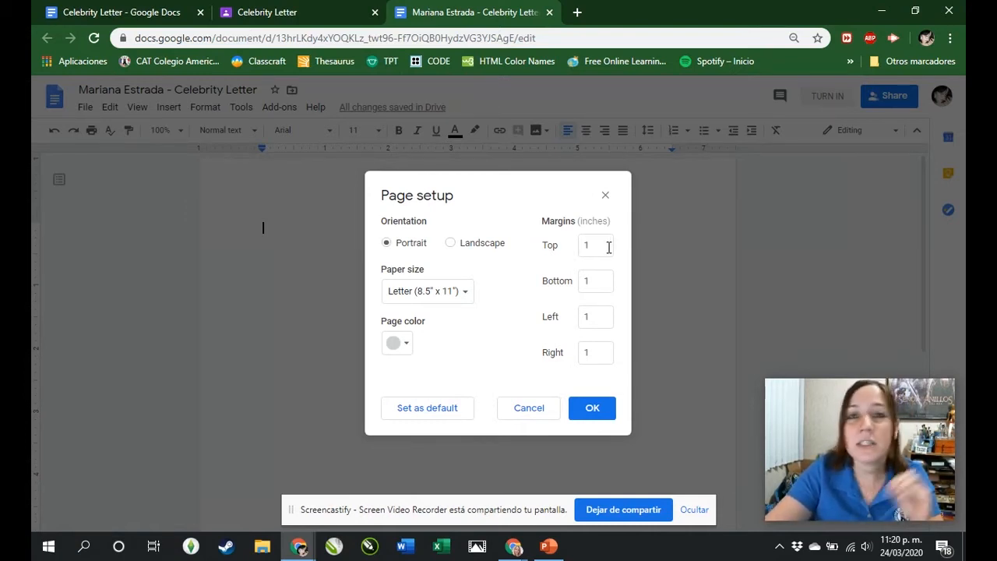
Set the top, bottom, left and right page margins to 0.6 inches and apply the page setup.
click(609, 247)
key(BackSpace)
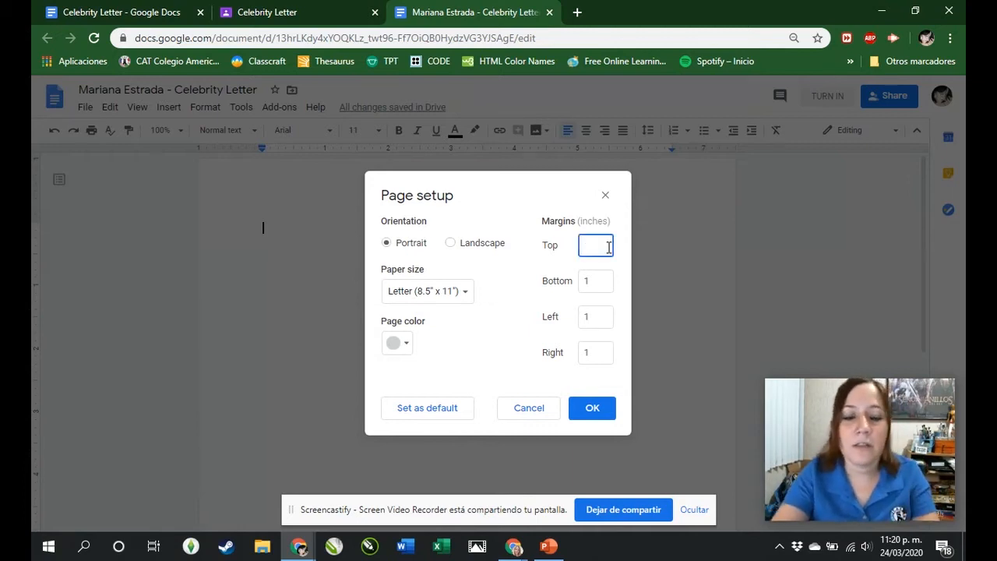
text(.06)
key(BackSpace)
key(BackSpace)
key(BackSpace)
text(0,6)
key(Tab)
text(0.)
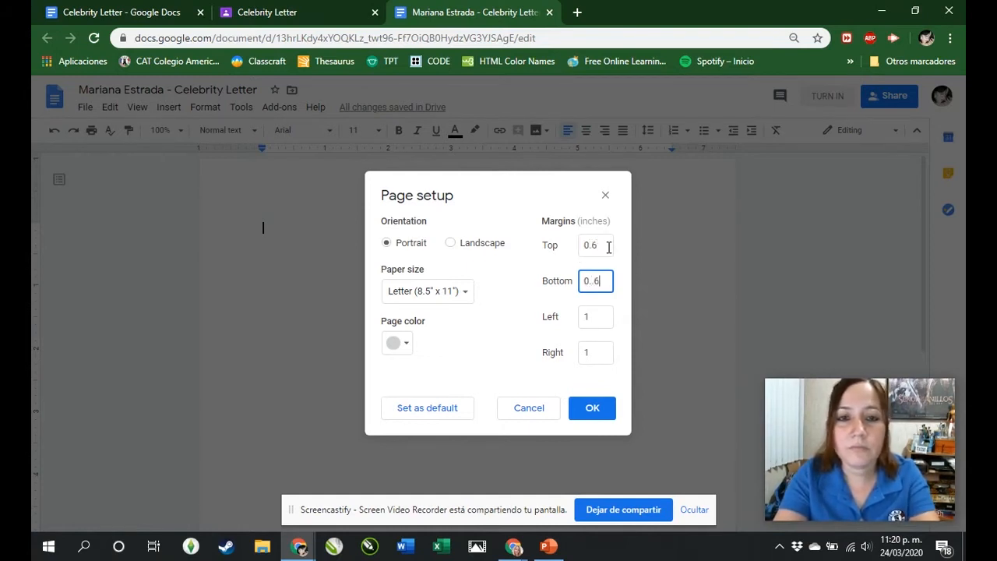
text(6)
key(Tab)
text(0.6)
key(Tab)
text(0)
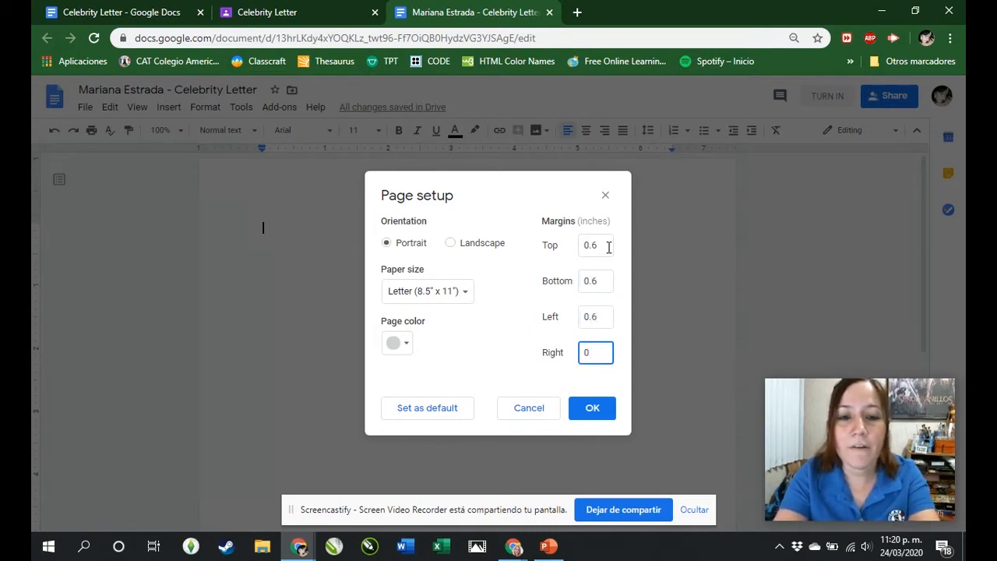
text(.6)
click(588, 410)
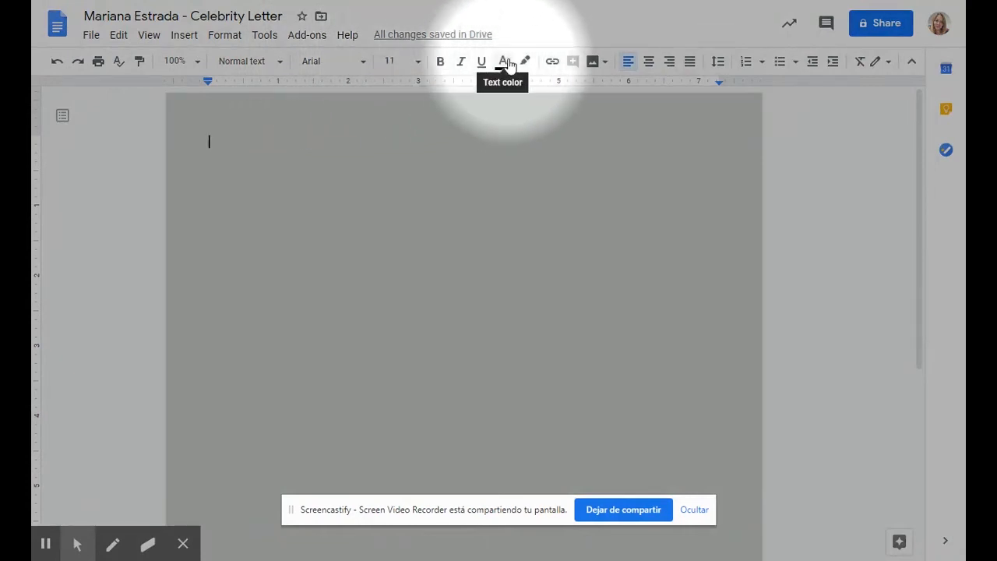
Format the letter's text as Caveat, size 14, in the darkest green.
click(364, 65)
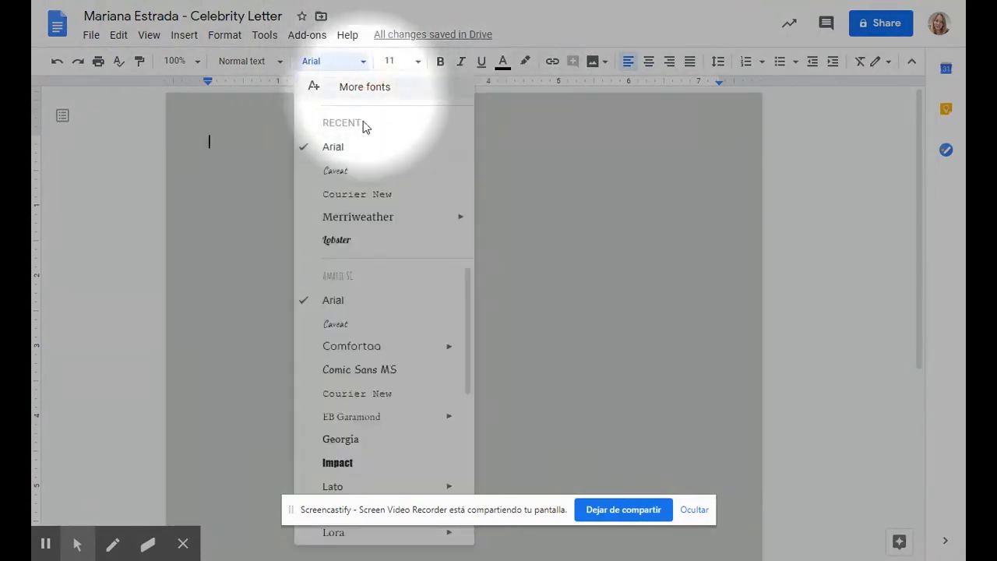
click(343, 172)
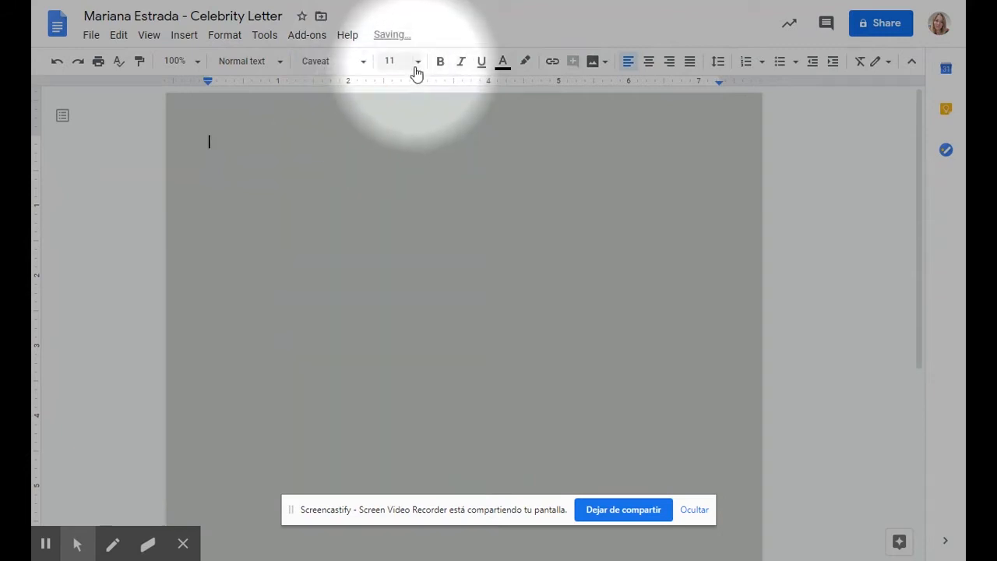
click(417, 62)
click(392, 206)
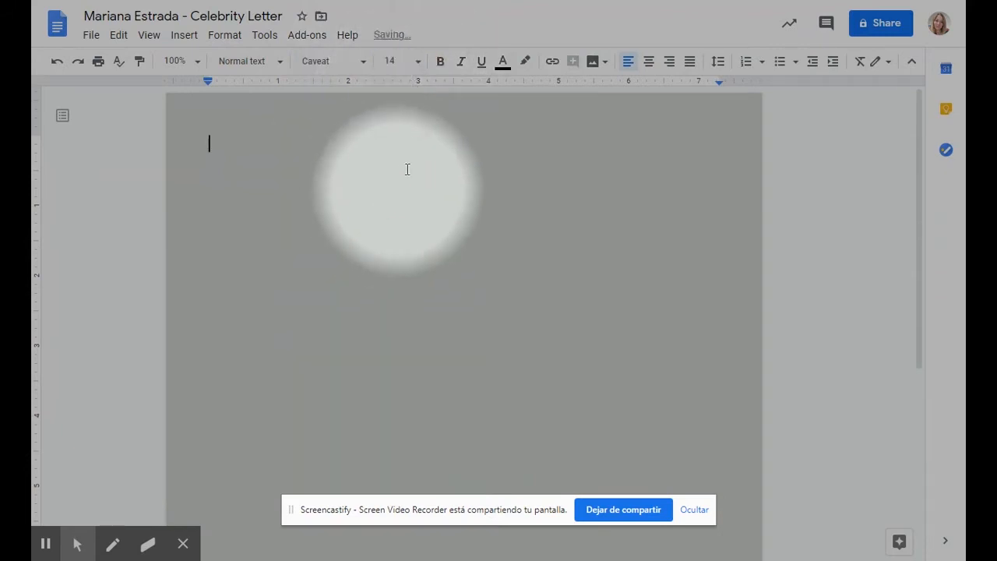
click(504, 64)
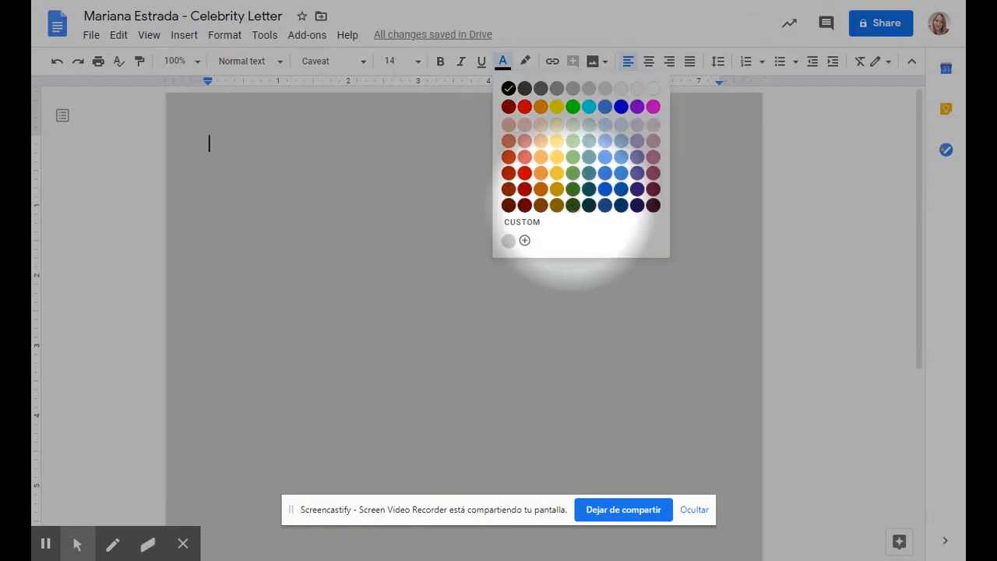
click(572, 205)
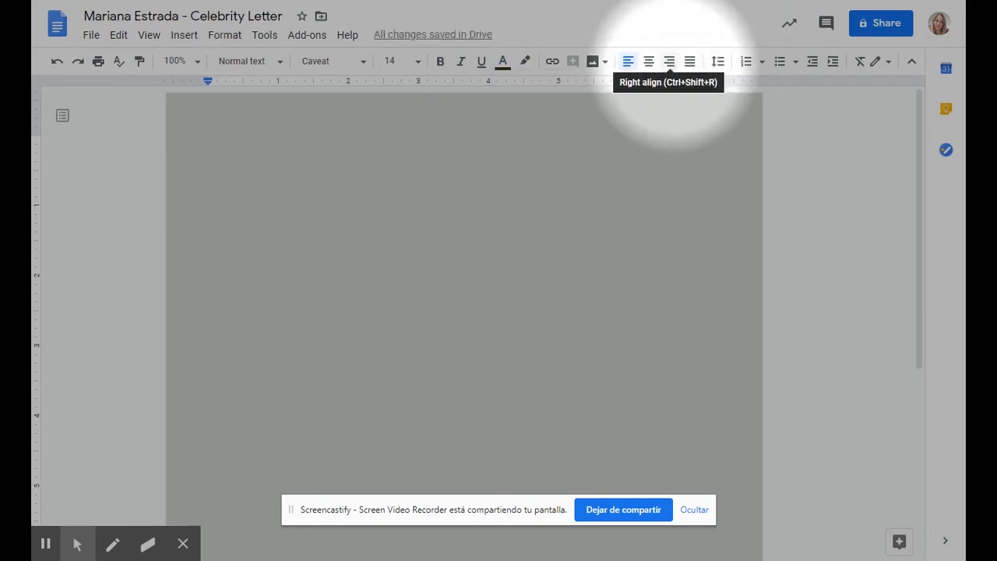
Add a right-aligned heading on three lines with March 24th, 2020, the sender's full name, and the sender's city, state and country.
click(668, 62)
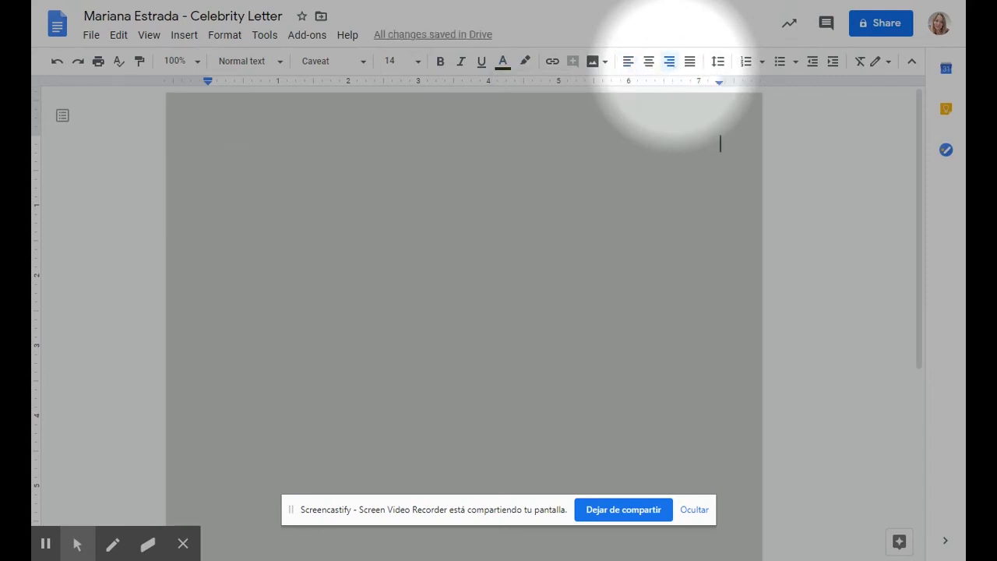
text(March 24th, 2020 Mariana Estrada Rodriguez Torreon, Coah, Mexico)
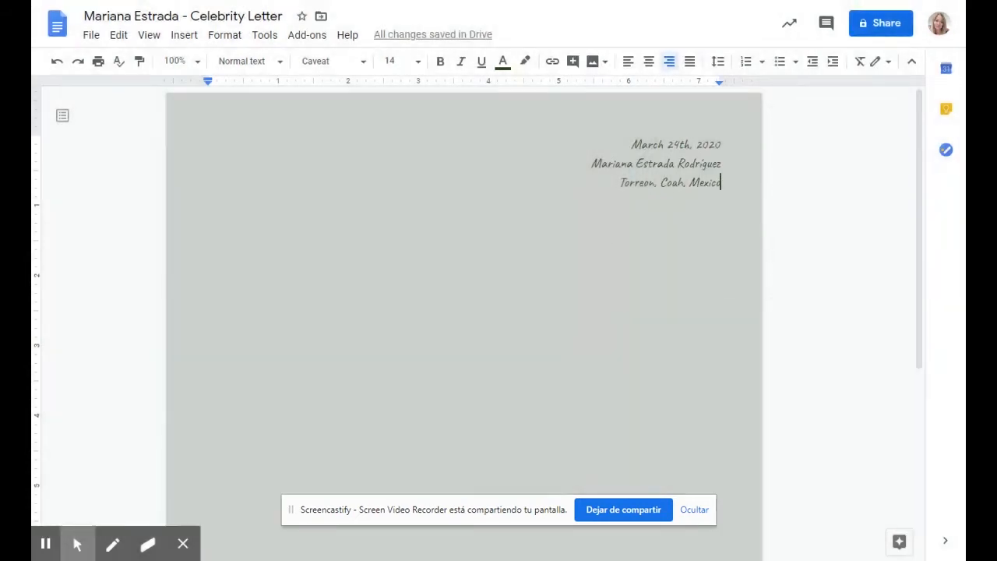
key(Return)
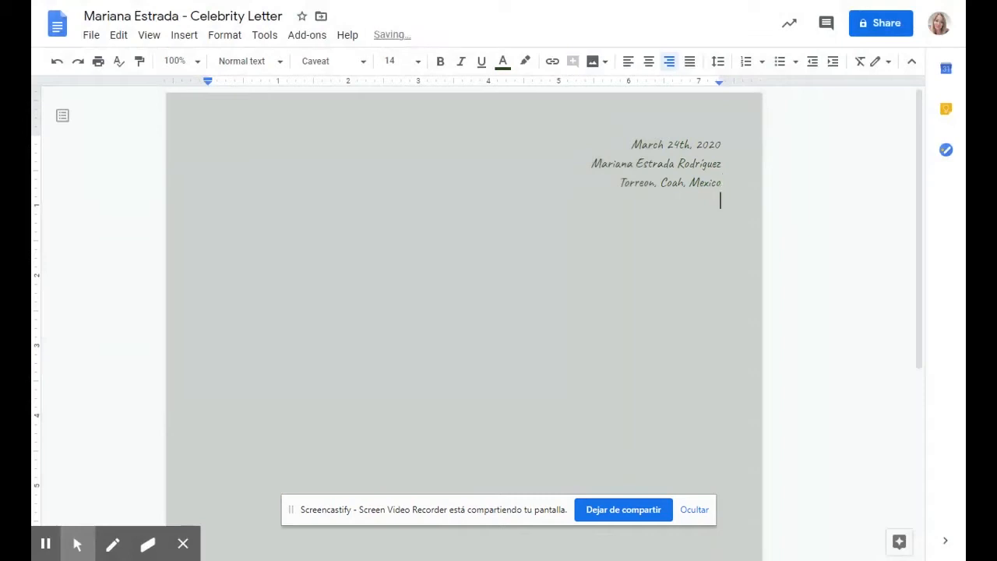
Add a left-aligned recipient block on three lines: Prof. Severus Snape, Potion Master, Hogwarts School of Witchcraft and Wizardry.
click(627, 63)
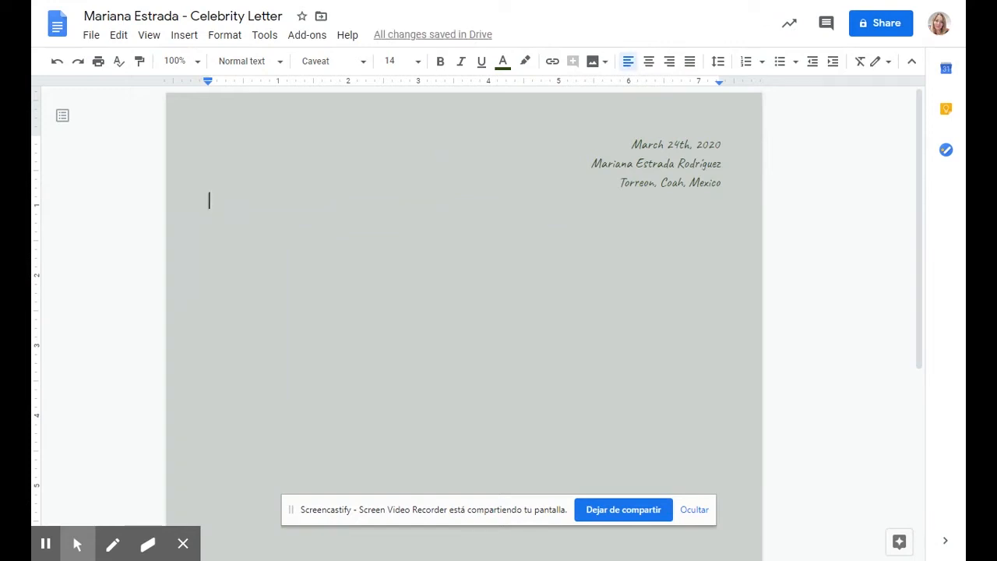
click(149, 35)
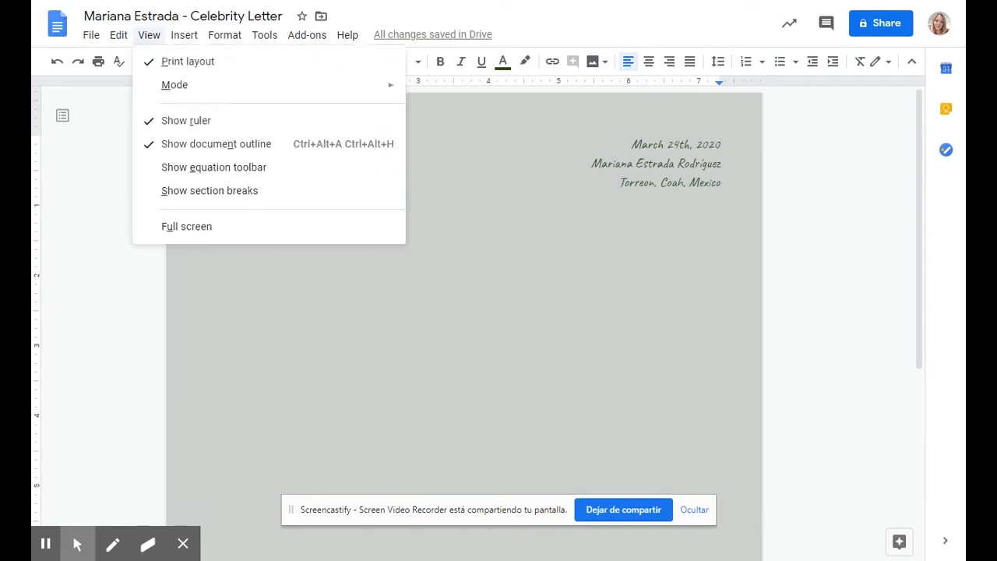
key(Escape)
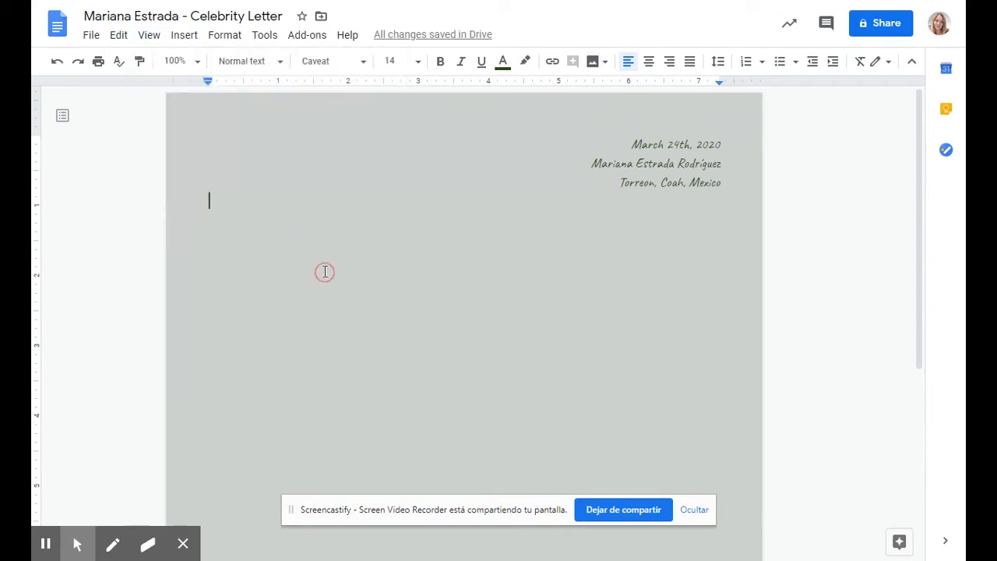
text(Prof. Severus Snape Potion Master Hogwarts School of Witchcraft and Wizardry)
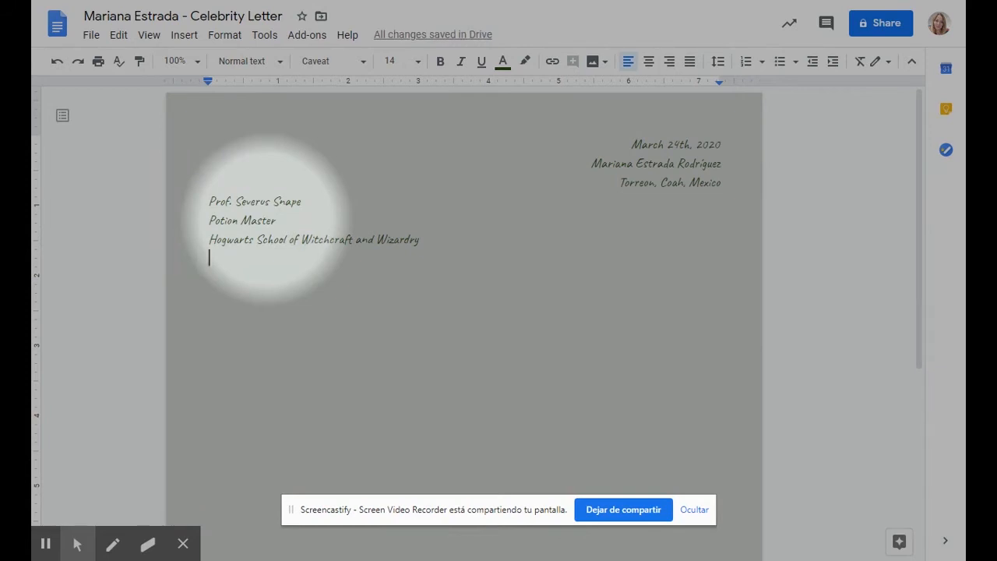
After a blank line, add the justified salutation "Dear Professor Snape," below the recipient block.
key(alt+f)
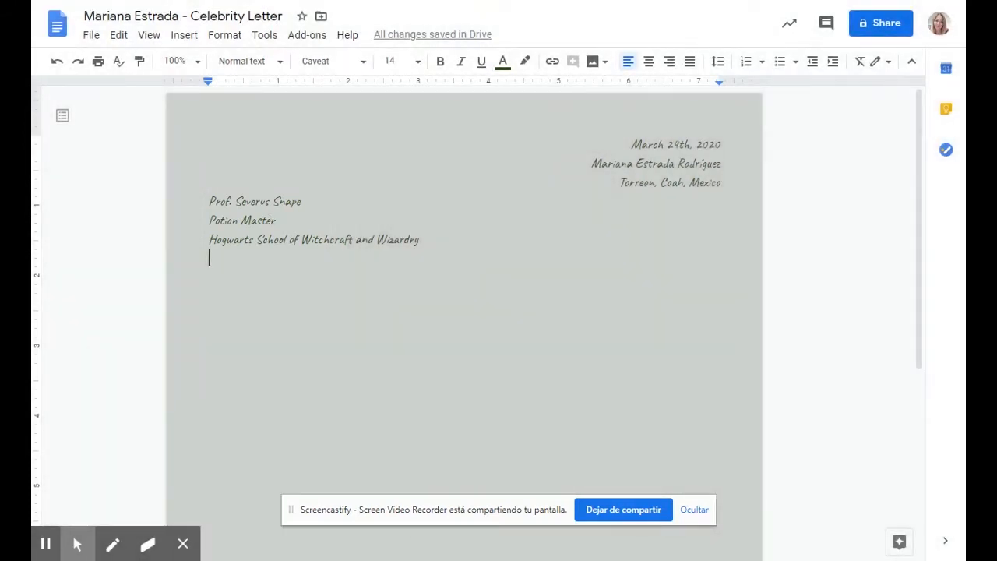
key(Return)
text(Dear Professor Snape)
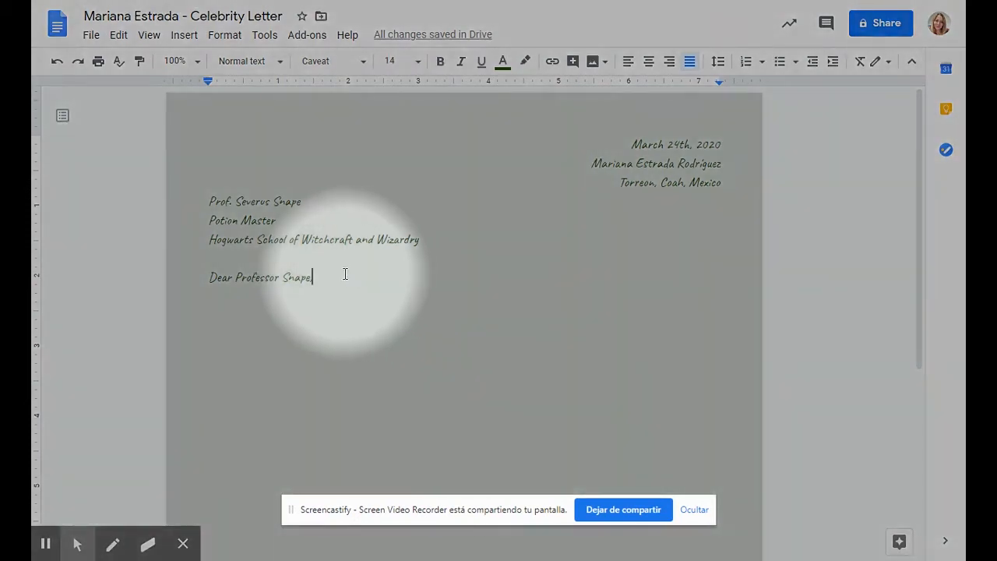
Below the salutation, enter three justified body paragraphs starting "Since the time we began our journey through the magical world", followed by the line "Always.".
key(Return)
key(Return)
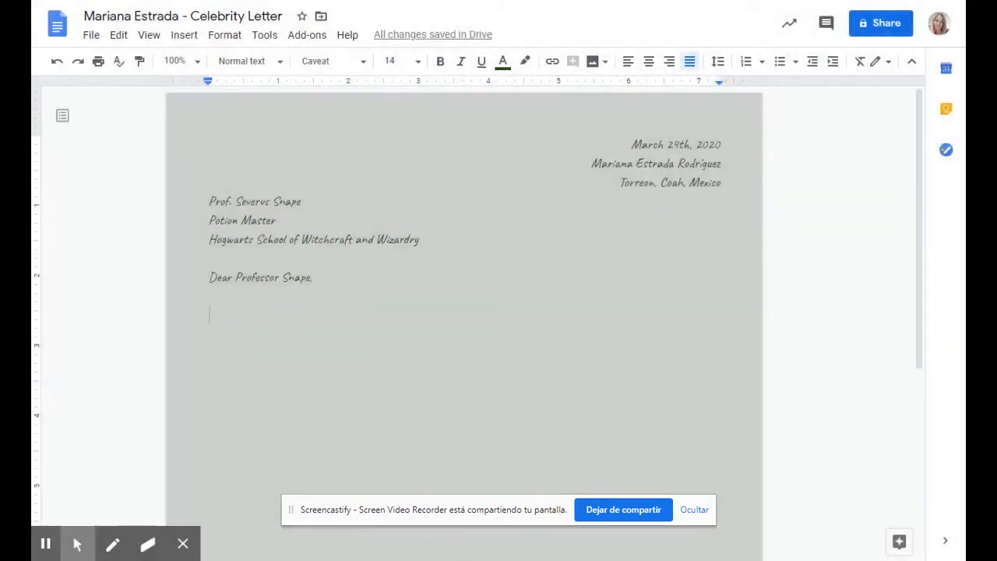
text(Since the time we began our journey through the magical world alongside Harry, we got to know about you bit by bit, through the years. Till the end, you never let us know the pain behind the bitterness, the sorrow behind the bottomless, black eyes.  You proved that you were not only an accomplished wizard, but also a selfless man by bearing accusations from a young and naive Harry, yet still continuing with your mission, and saving the trio themselves on occasion. Though you had your faults, you redeemed yourself in the end, giving your life for 'The Greater Good.  Whenever we turn to page 394 of any book, whenever we read the Harry Potter books again, and it is given that we will, it is your iconic voice that the lines will be read in. And when our kids ask us if we are still attached to the books we first read as kids, after all this time, the answer will be just one word.  "Always.")
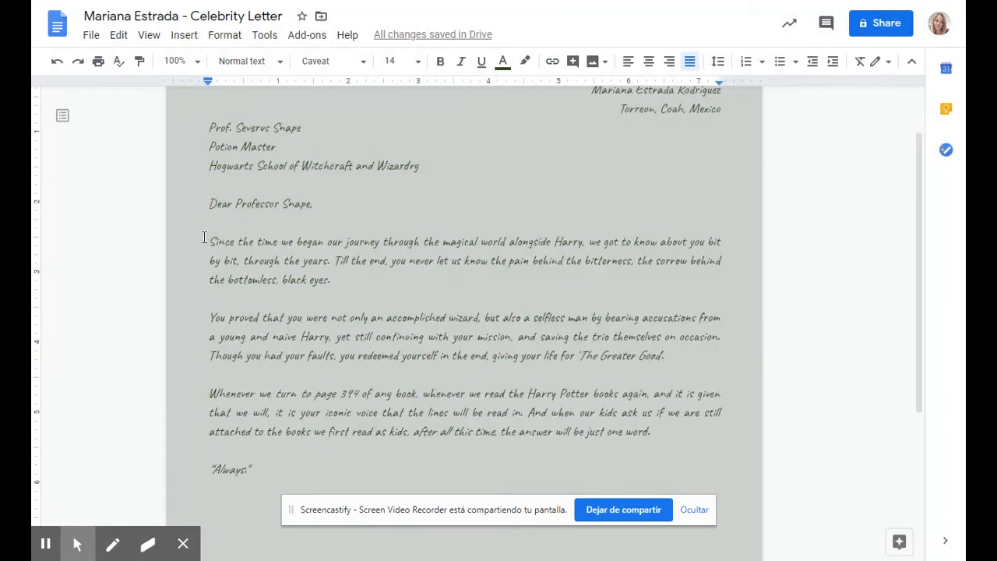
key(alt+f)
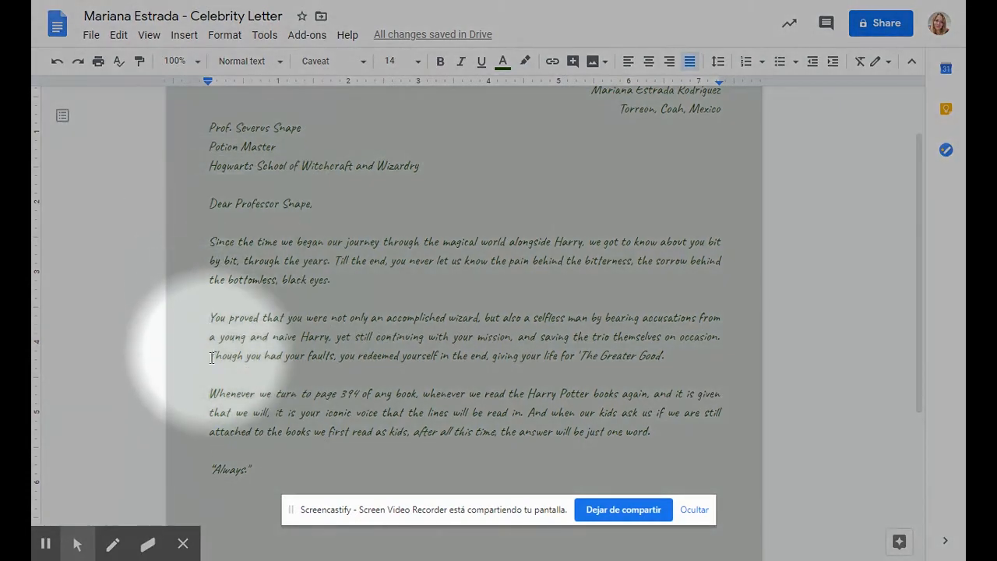
Add the closing lines "Sincerely," and "Your most fervent admirer," below "Always.", each separated by a blank line.
scroll(226, 405, down, 2)
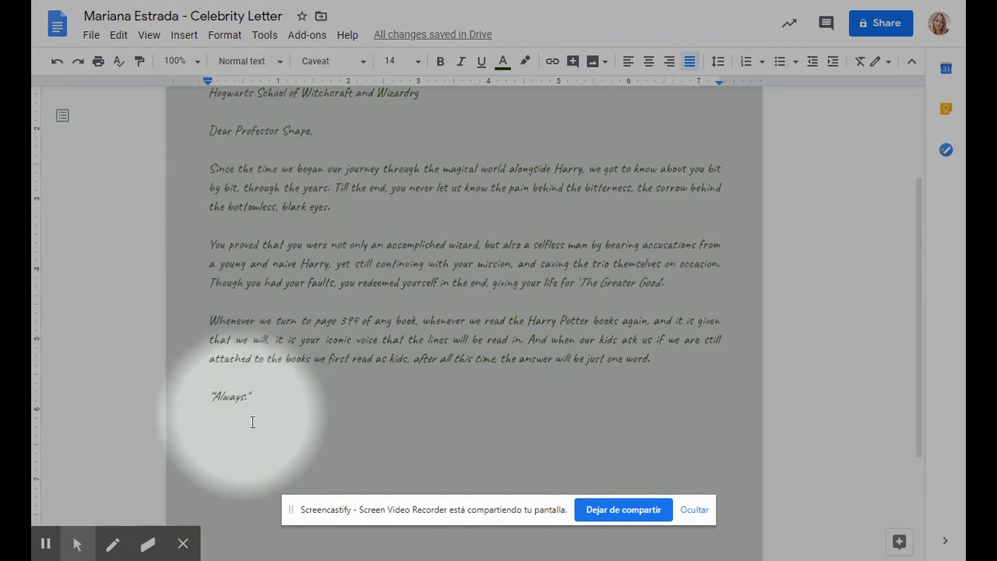
click(272, 399)
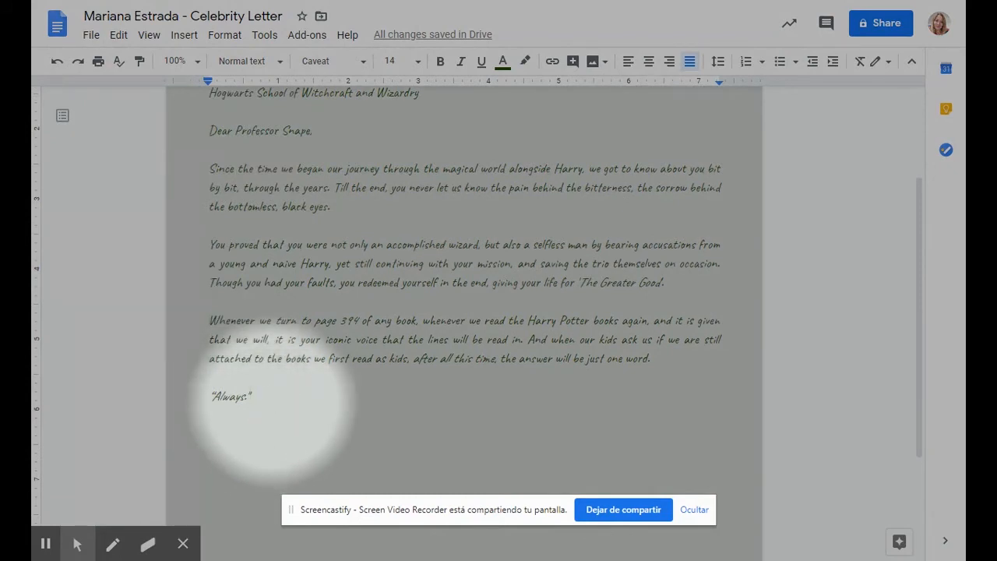
key(Return)
key(Return)
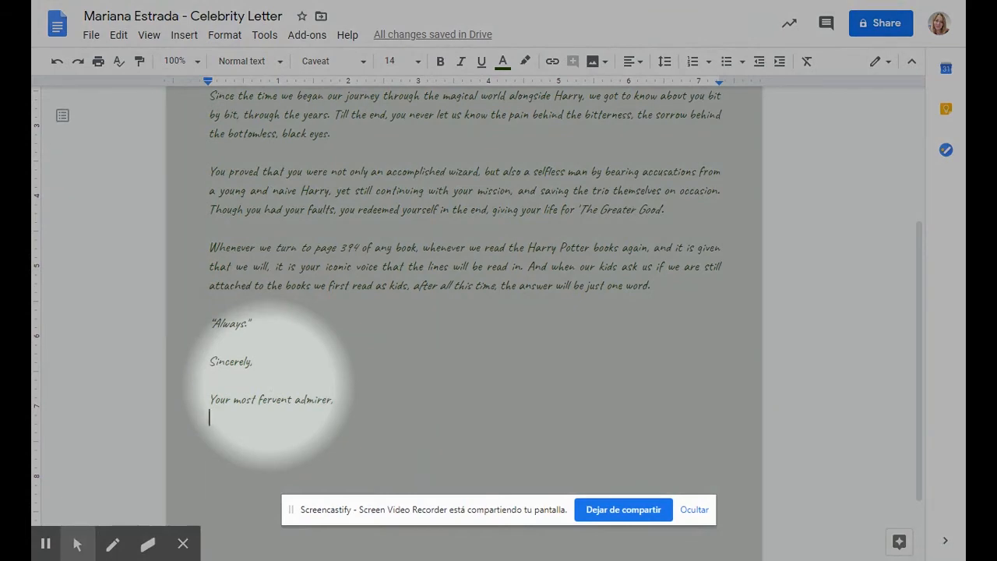
key(Return)
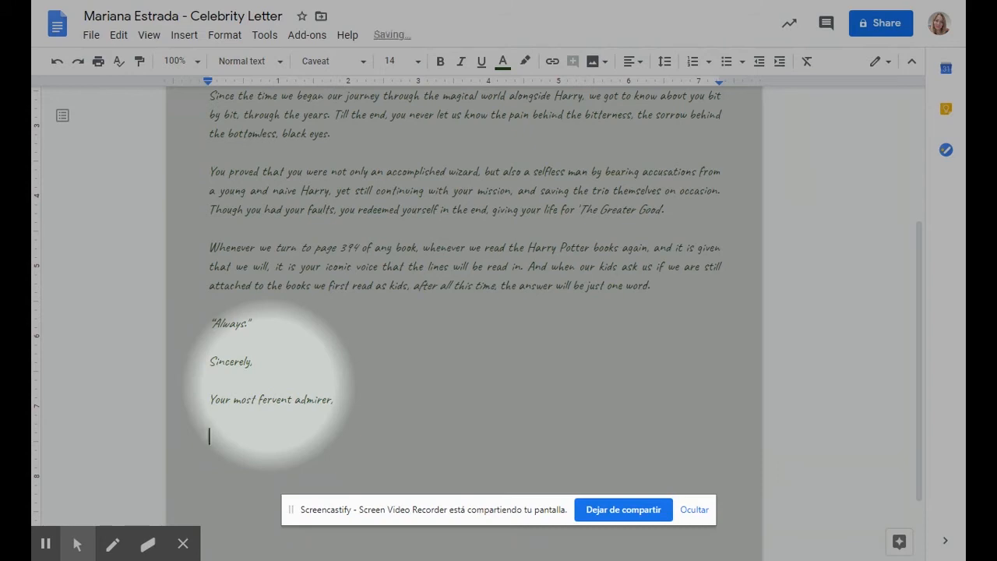
key(Return)
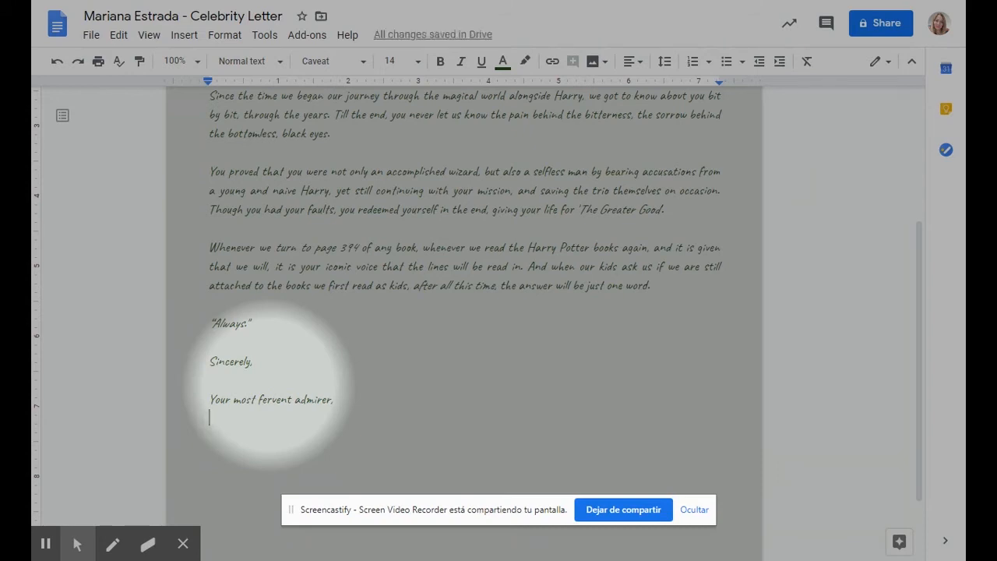
Sign off with the sender's full name below "Your most fervent admirer," leaving a blank line between them.
text(Mariana)
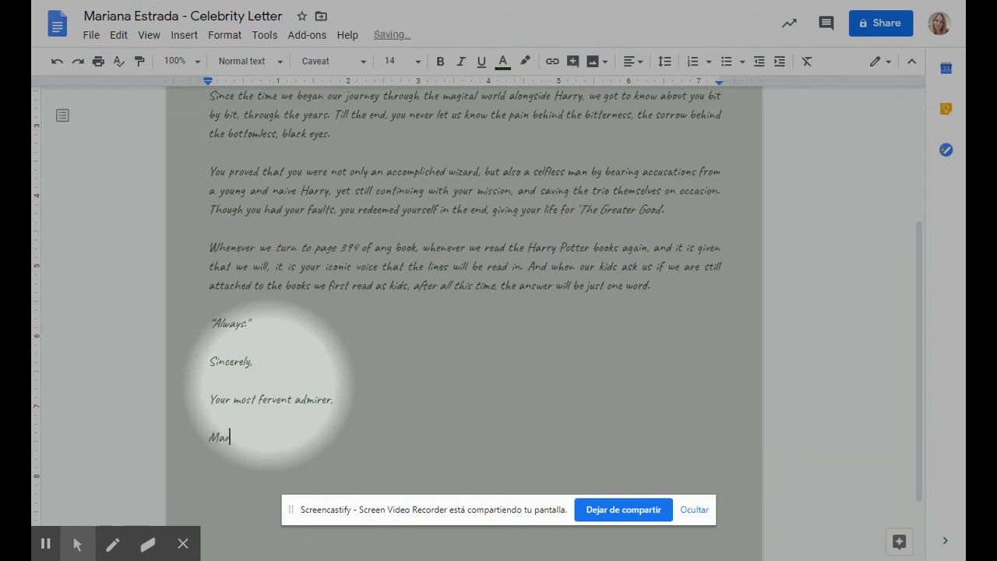
text( Estrada)
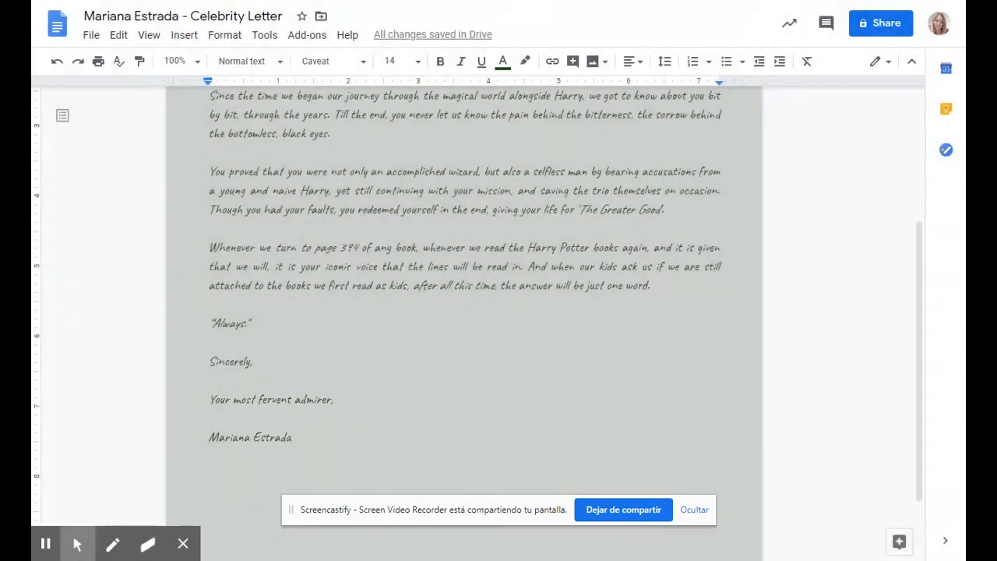
Give the three body paragraphs a 0.5-inch first-line indent with the left indentation at 0.
scroll(464, 311, up, 6)
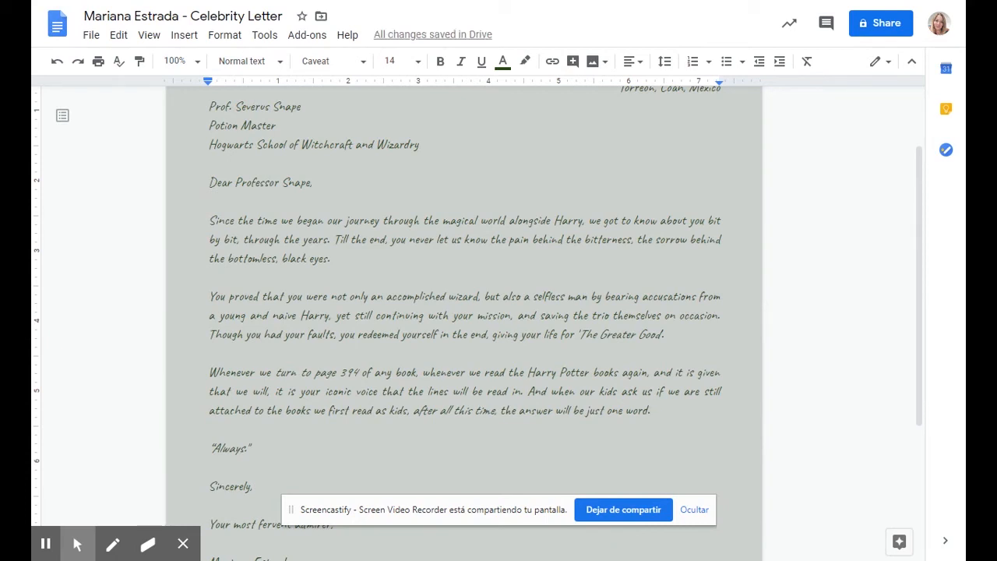
drag(209, 220, 690, 417)
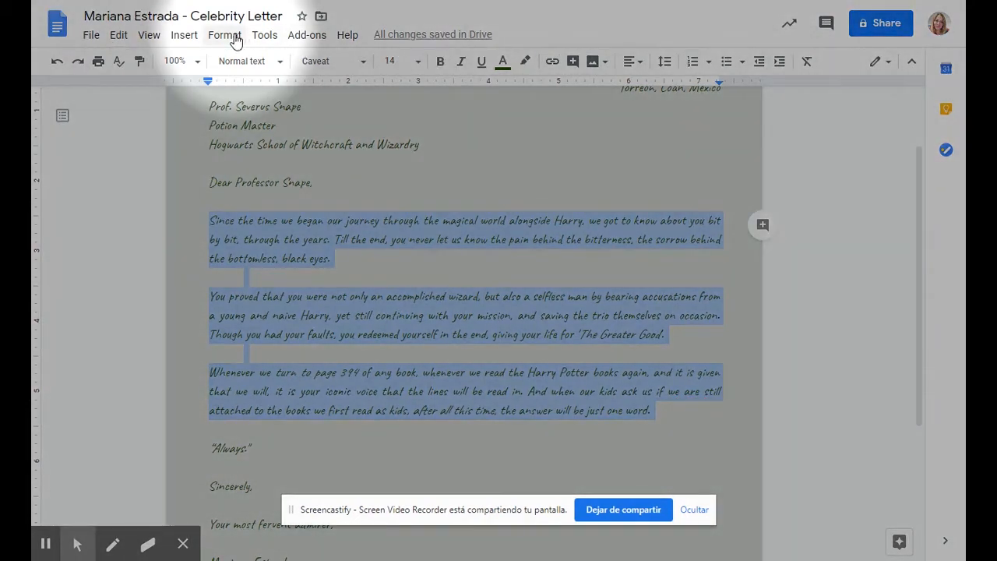
click(228, 36)
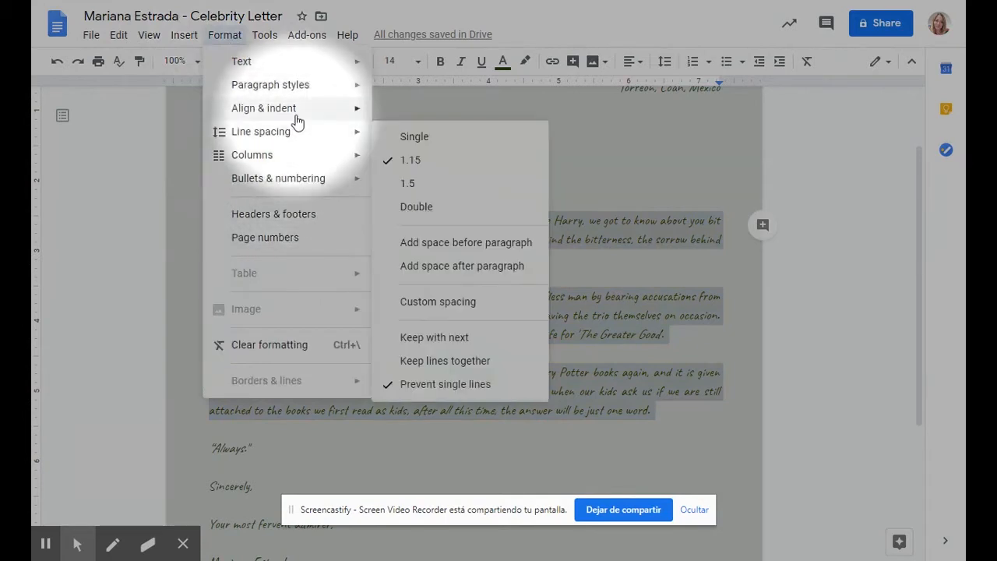
mouse_move(300, 117)
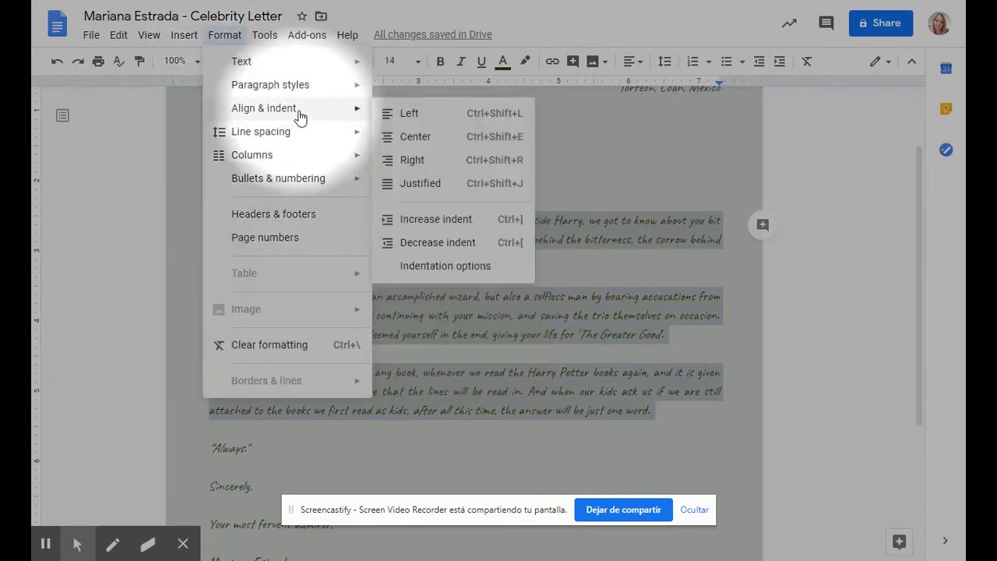
click(452, 266)
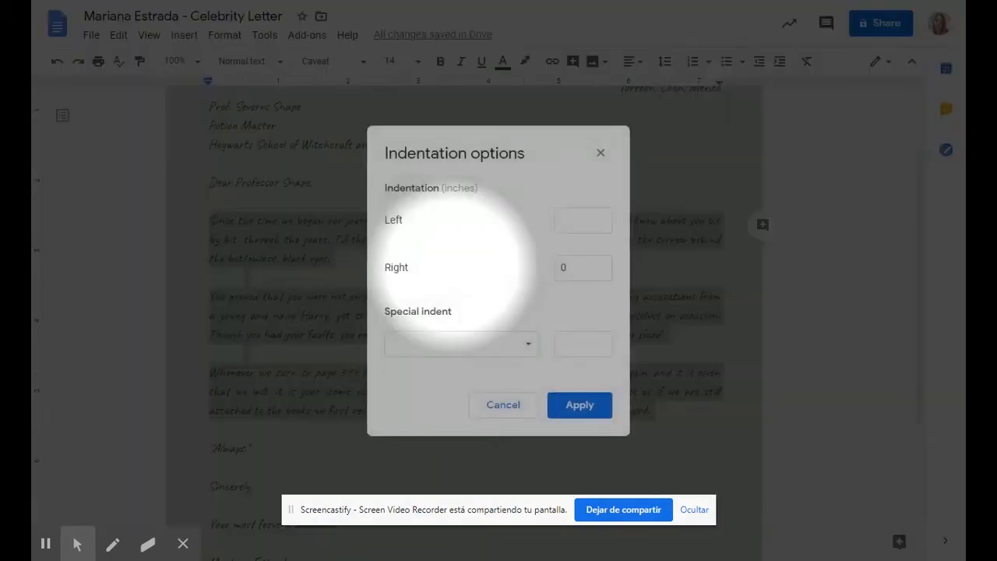
click(568, 225)
text(0)
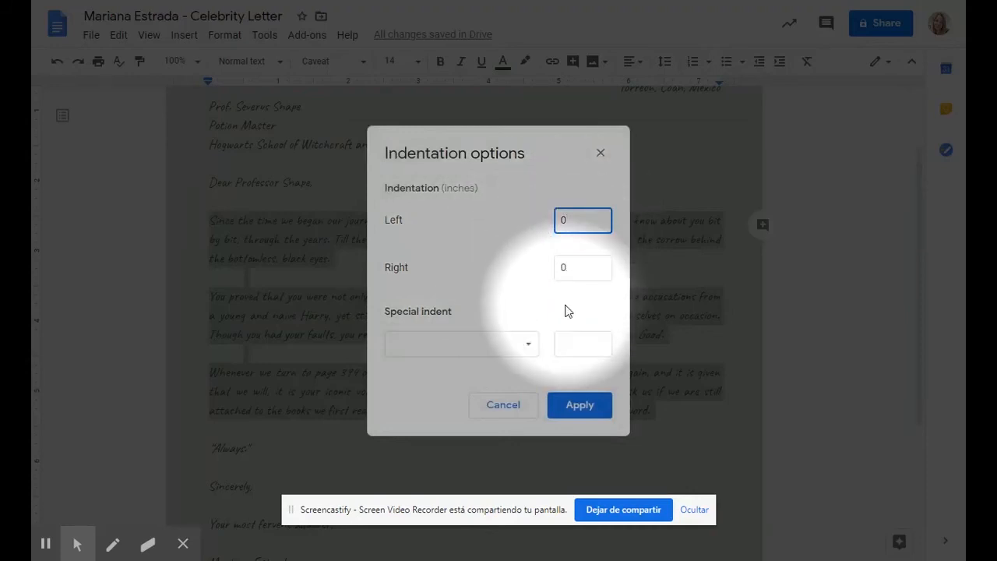
click(451, 349)
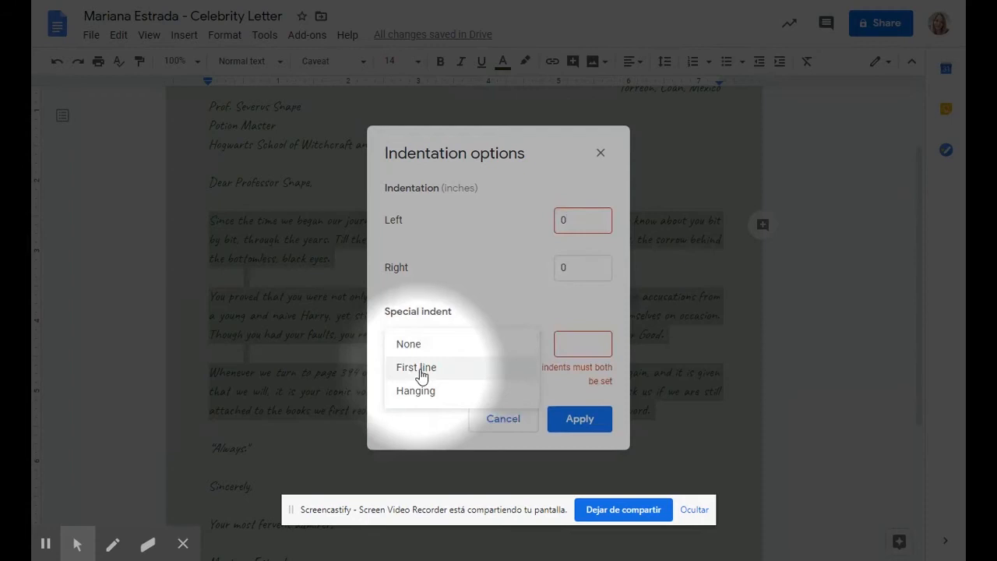
click(417, 367)
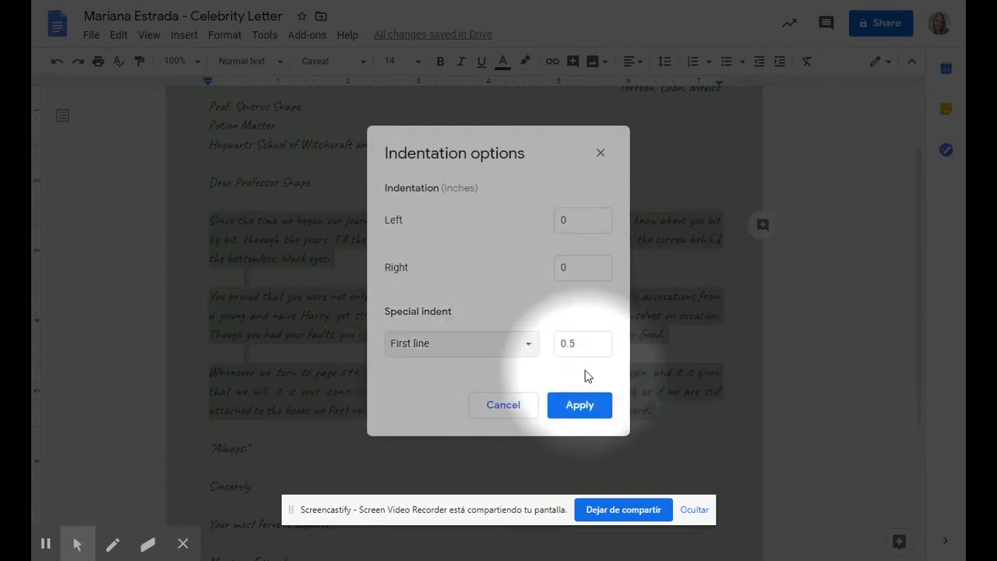
click(579, 404)
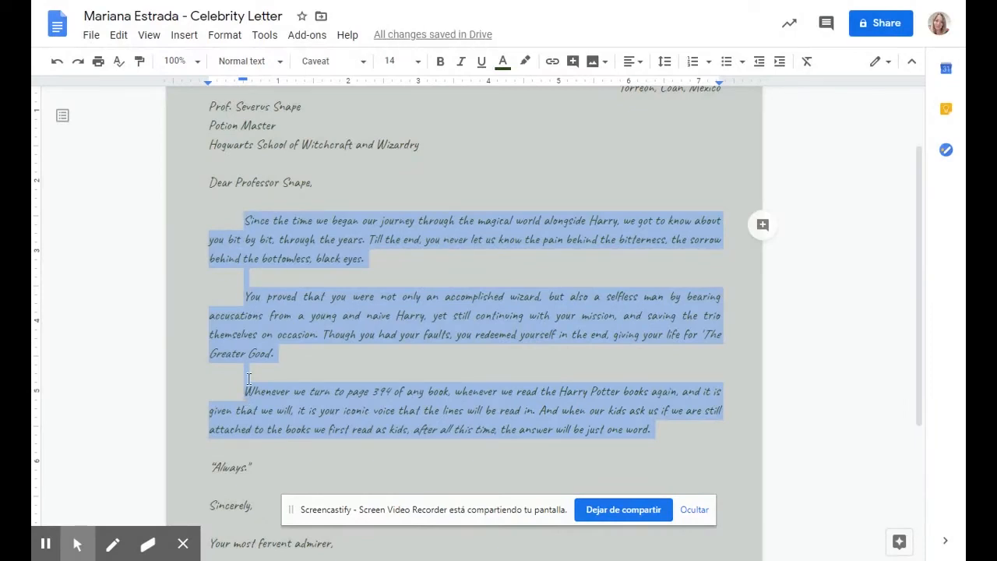
Start a new drawing on the blank line above the sender's name and scribble a handwritten signature in it.
scroll(249, 378, down, 3)
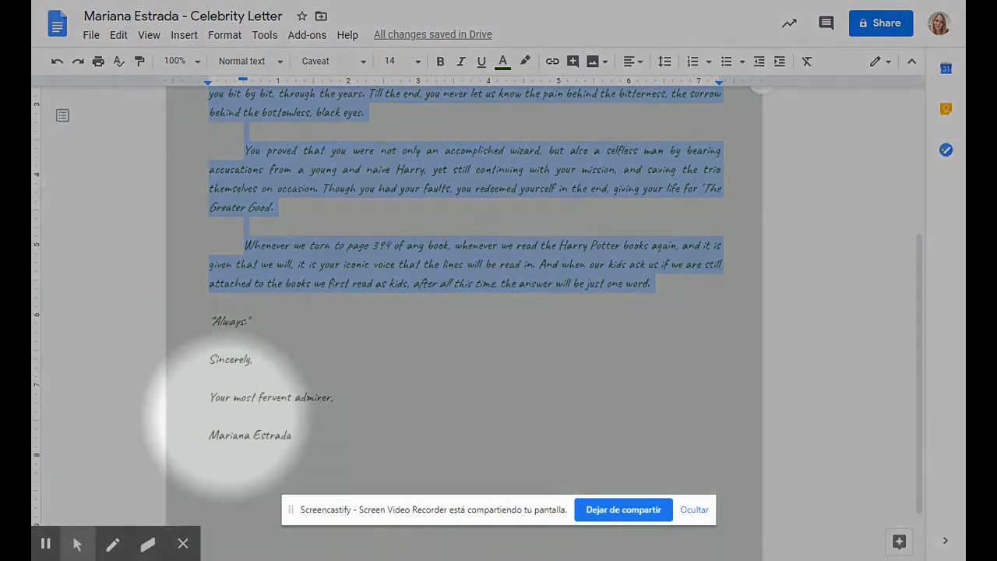
click(225, 414)
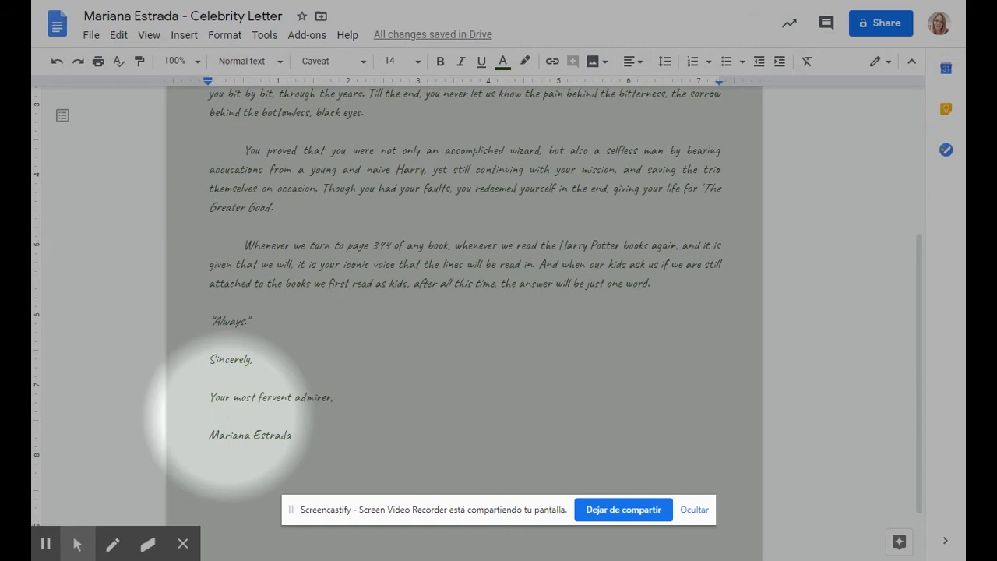
click(193, 37)
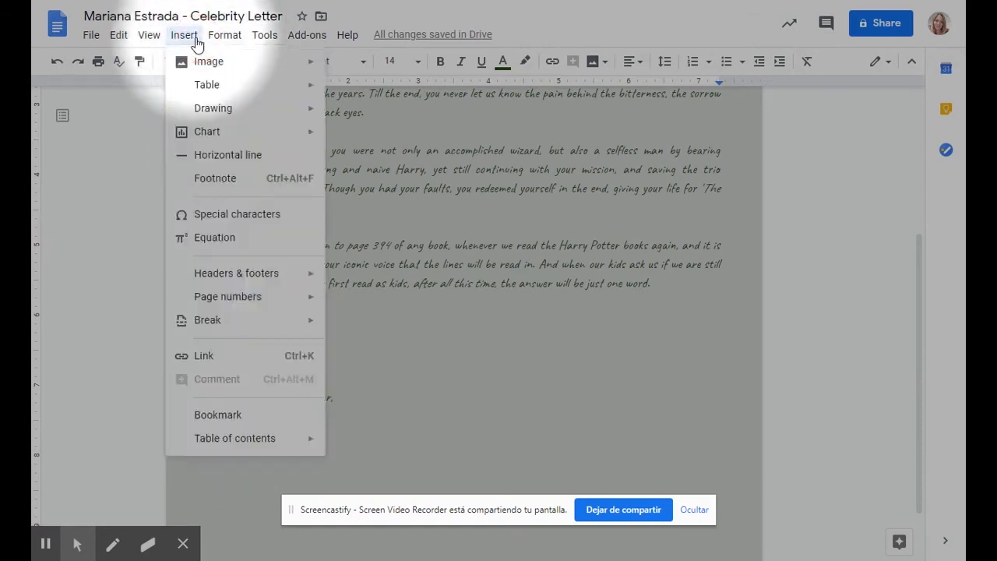
mouse_move(243, 111)
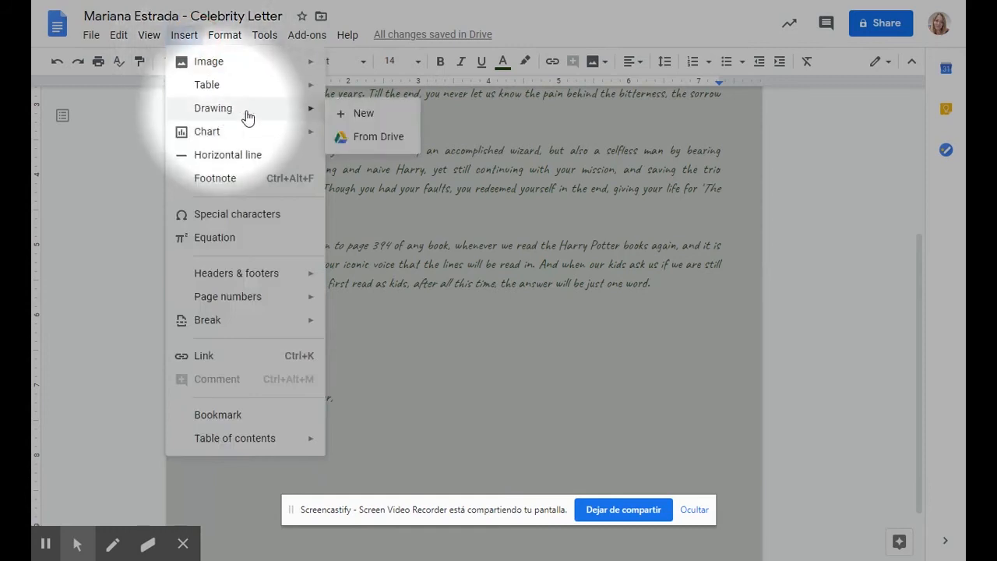
click(358, 114)
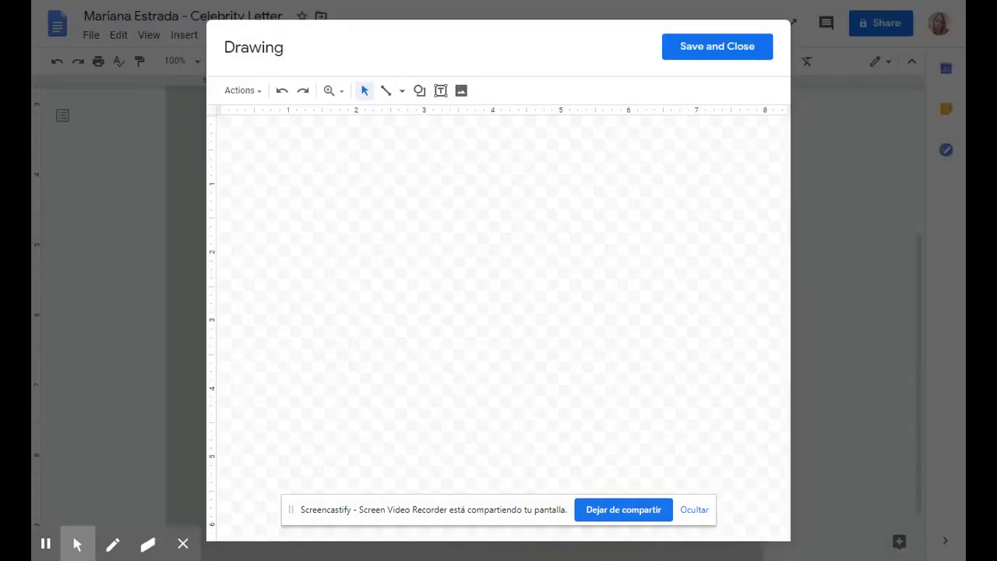
click(402, 91)
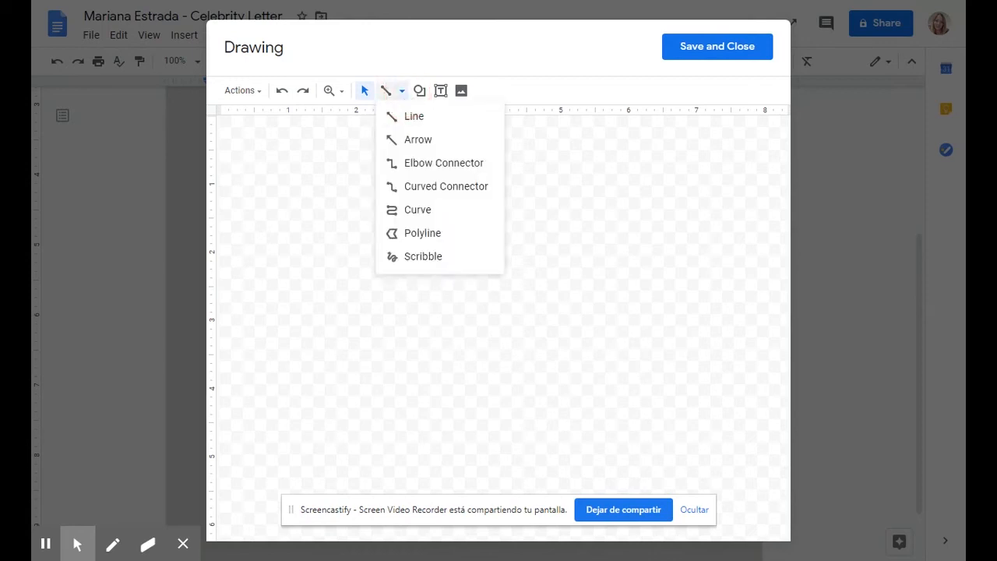
click(411, 263)
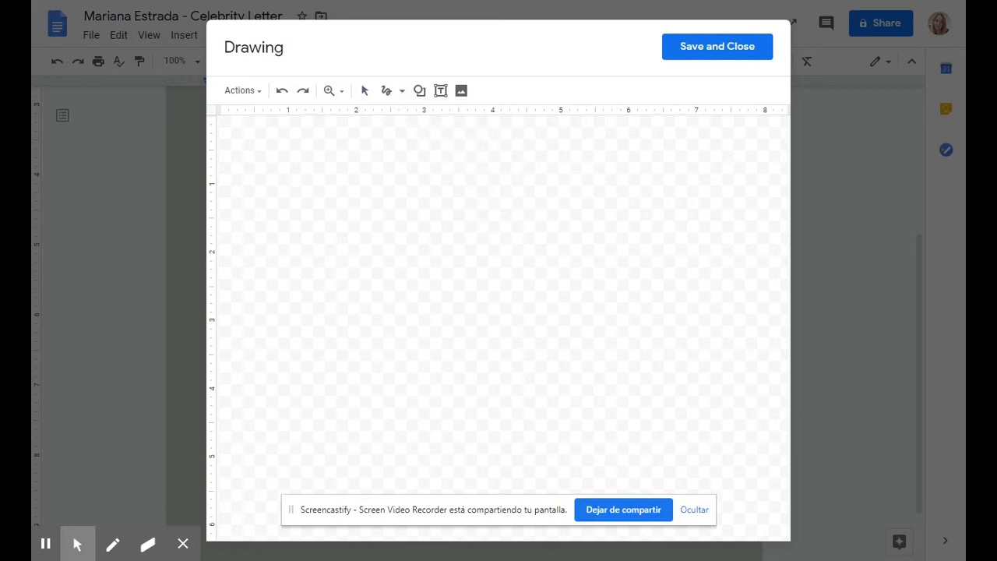
mouse_move(299, 194)
mouse_down()
mouse_move(327, 137)
mouse_move(366, 209)
mouse_up()
mouse_move(363, 156)
mouse_down()
mouse_move(392, 172)
mouse_move(413, 149)
mouse_move(405, 160)
mouse_move(432, 189)
mouse_move(442, 184)
mouse_up()
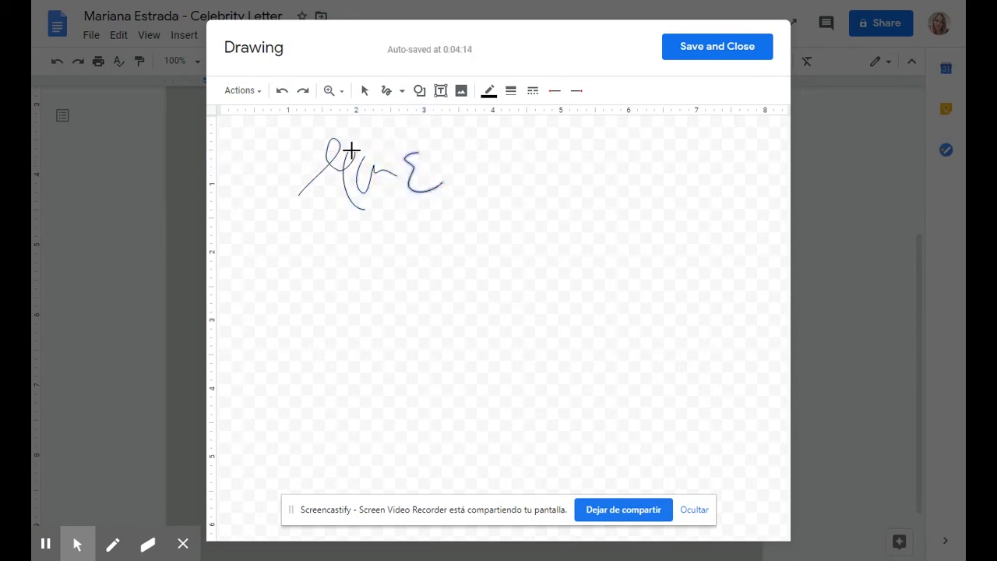
Color the whole signature dark green with a 3px line weight and save the drawing into the letter.
click(364, 90)
drag(268, 130, 464, 222)
click(489, 91)
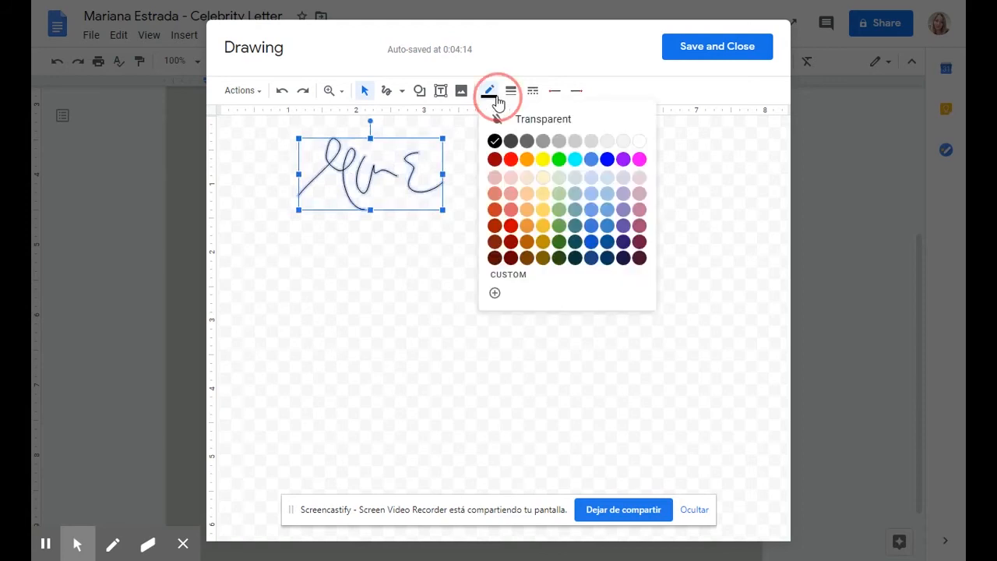
click(558, 261)
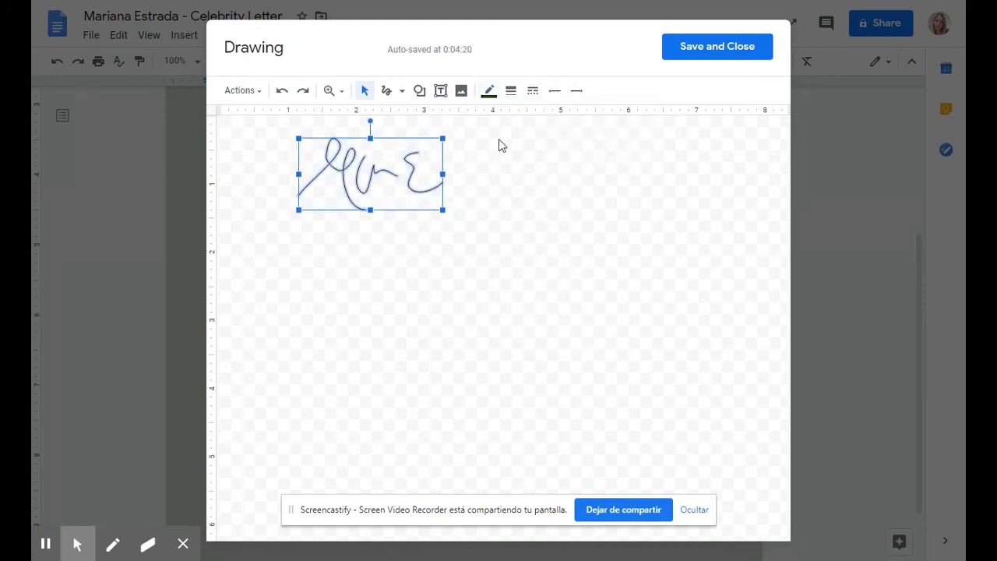
click(510, 92)
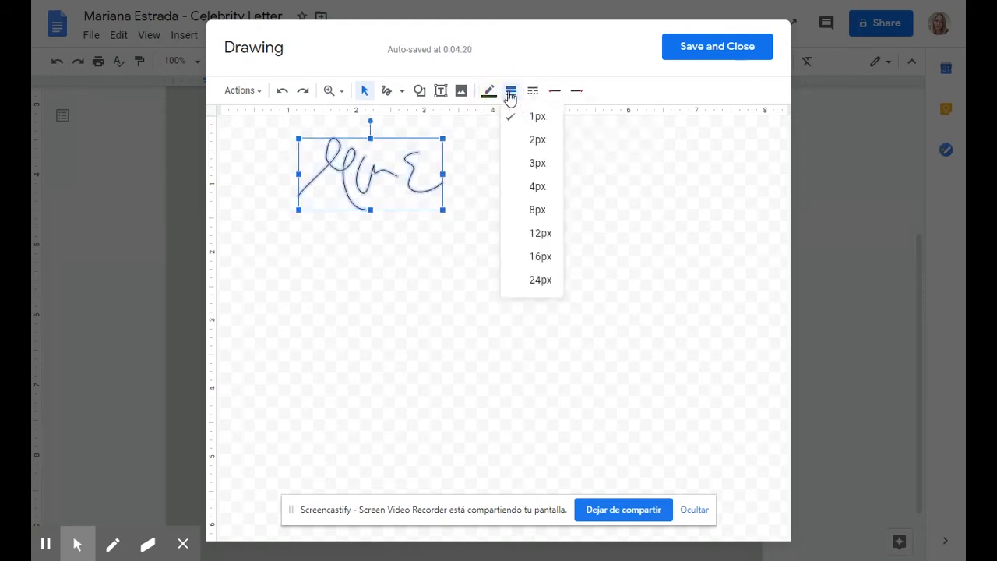
click(530, 164)
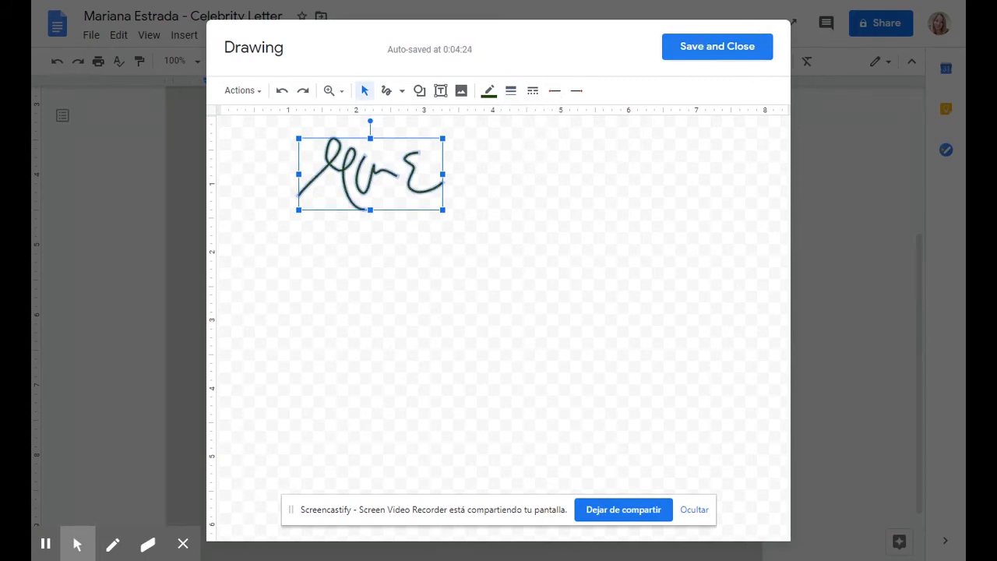
click(703, 50)
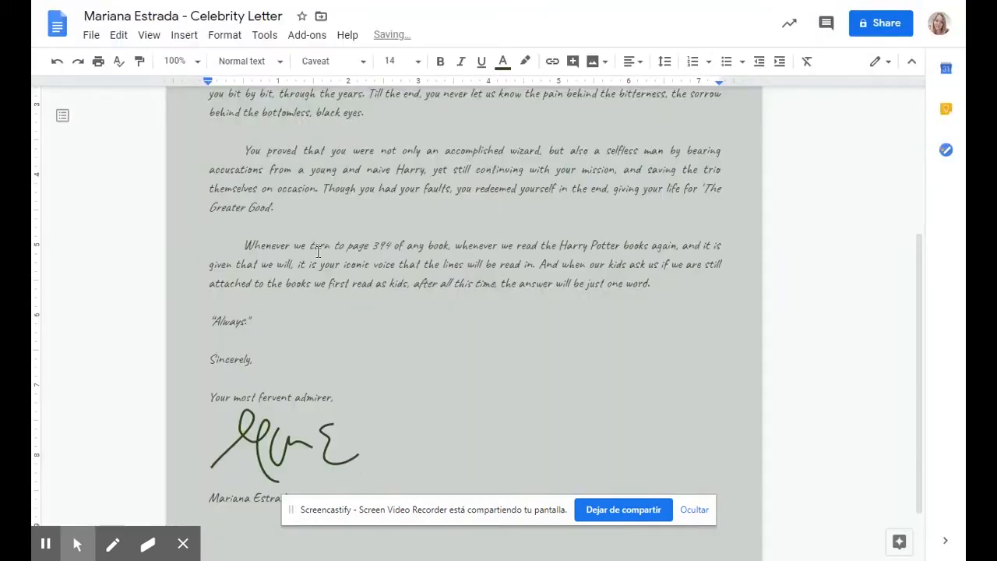
Search the web for "severus snape" images and insert the first portrait beside the signature.
scroll(263, 359, down, 1)
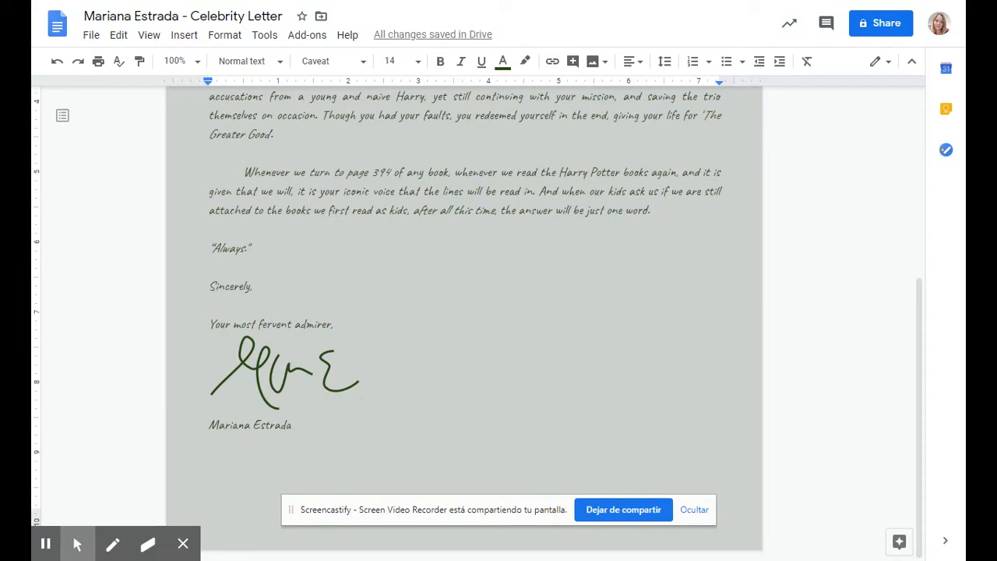
scroll(542, 340, up, 1)
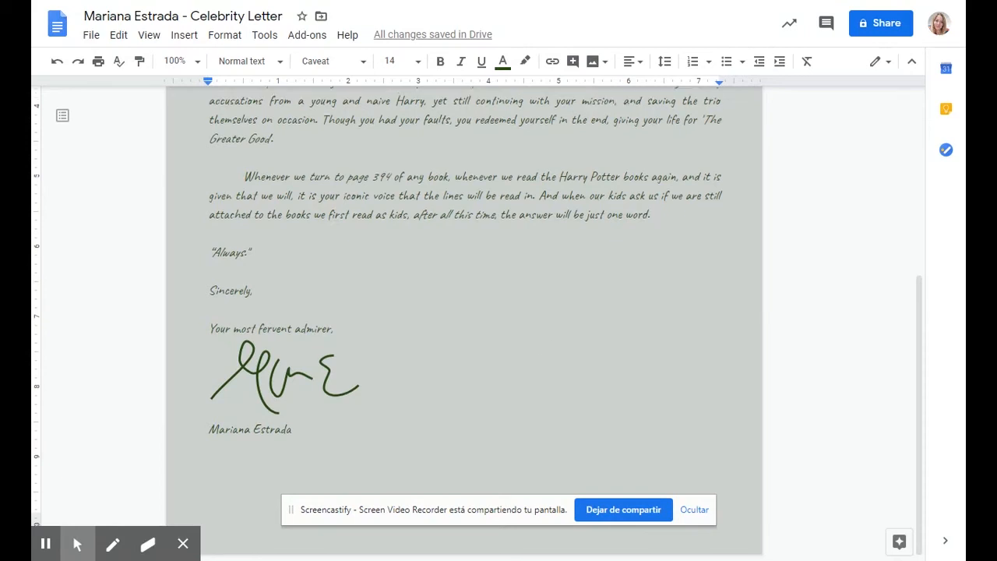
scroll(361, 476, up, 1)
scroll(465, 312, down, 1)
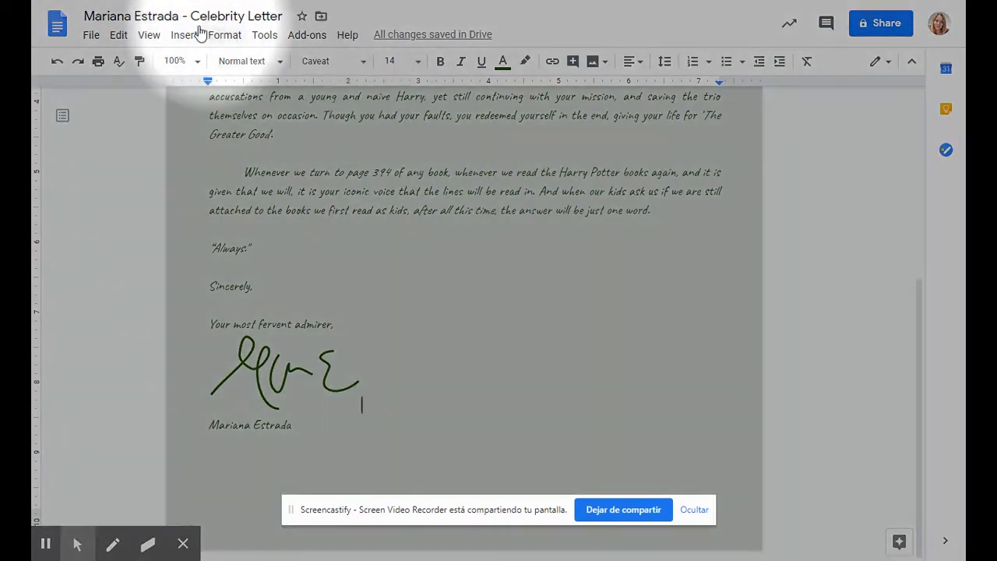
click(187, 35)
mouse_move(195, 62)
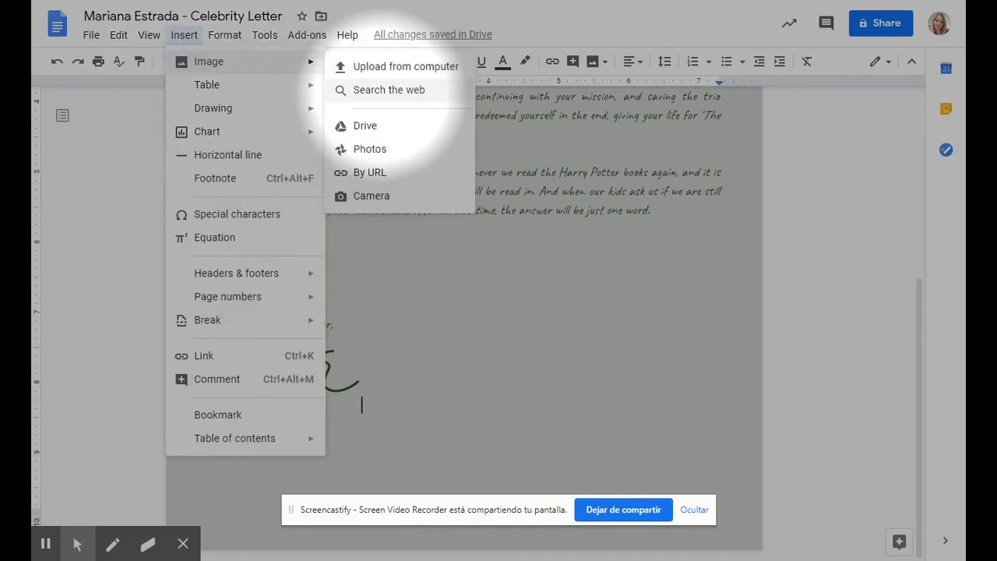
click(369, 89)
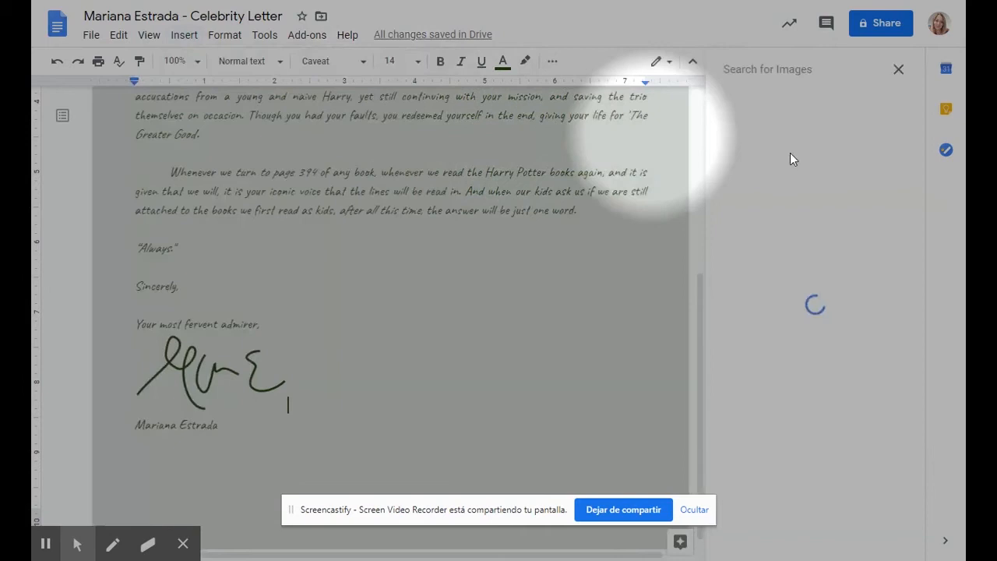
click(800, 90)
text(severus snape)
key(Return)
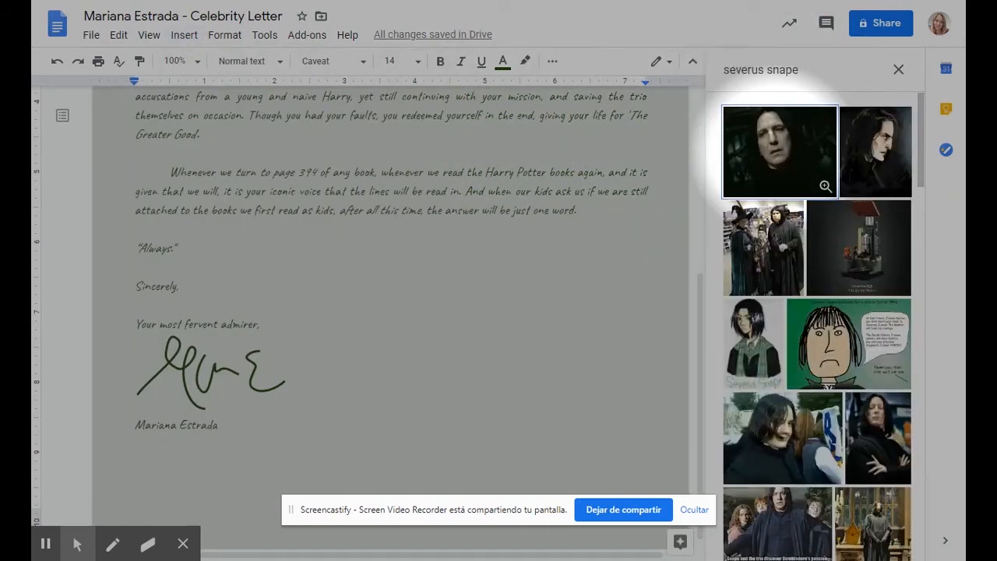
click(779, 162)
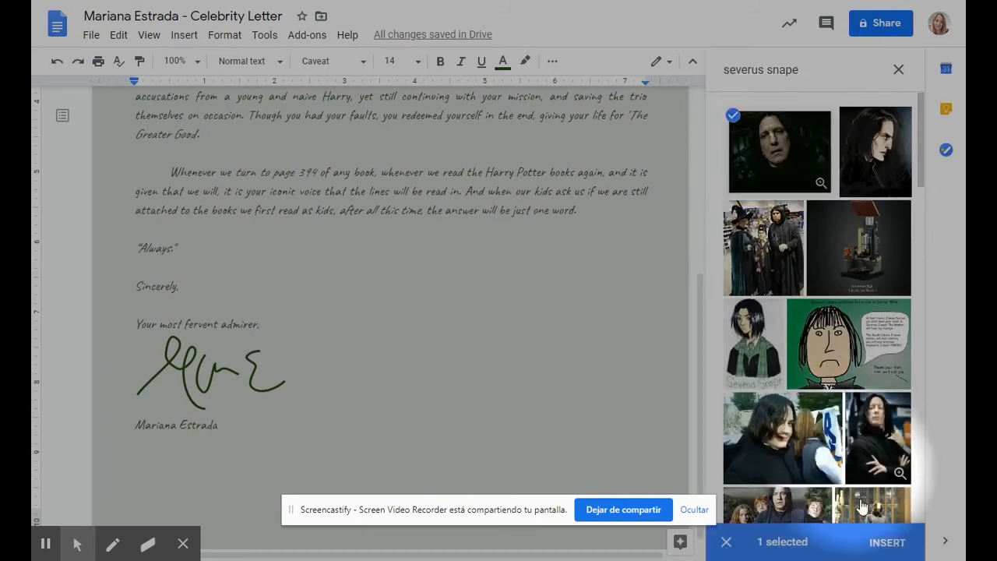
click(889, 543)
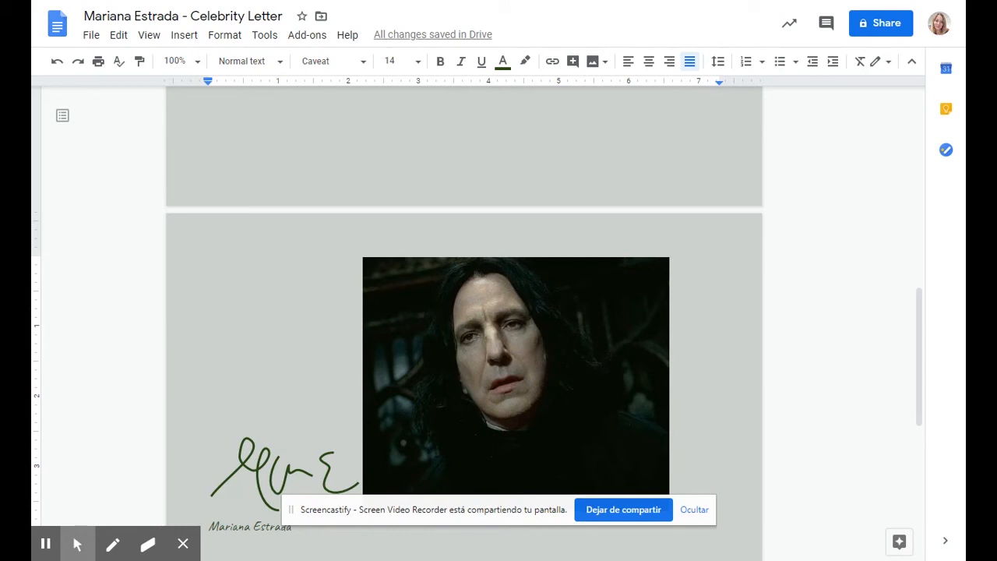
Set the inserted Snape portrait to wrap text, dismissing the screen-sharing notice that covers its layout options.
click(530, 287)
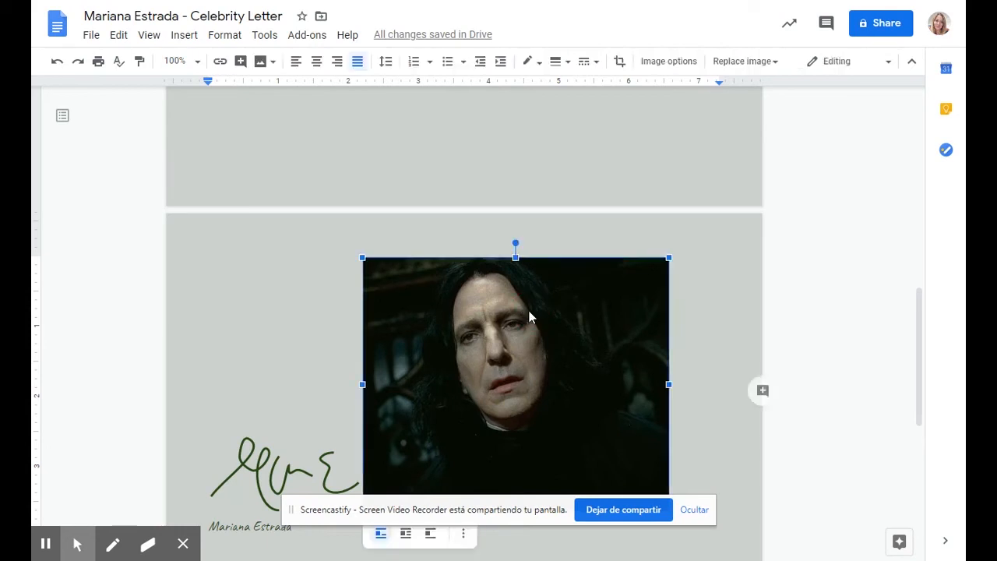
click(704, 513)
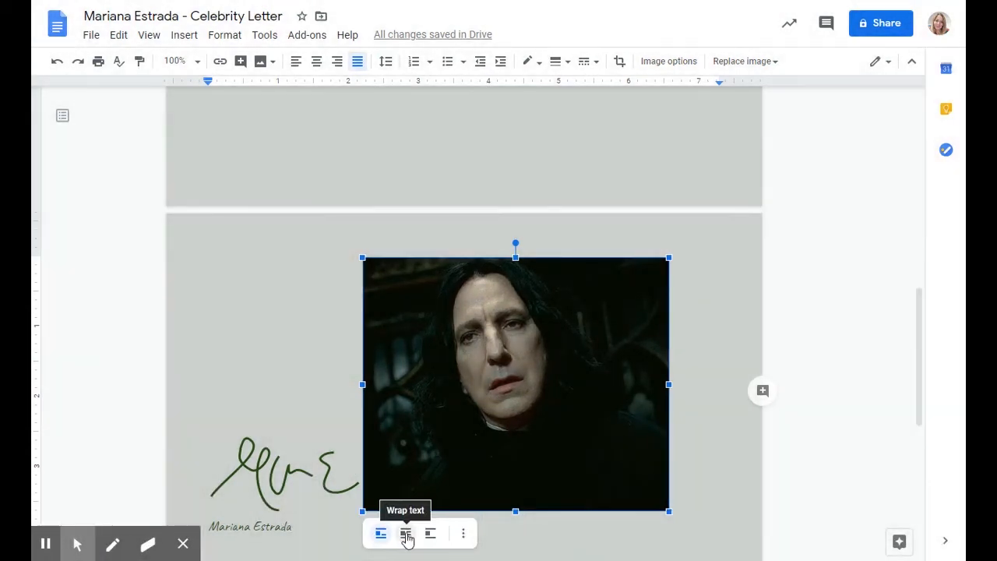
click(406, 533)
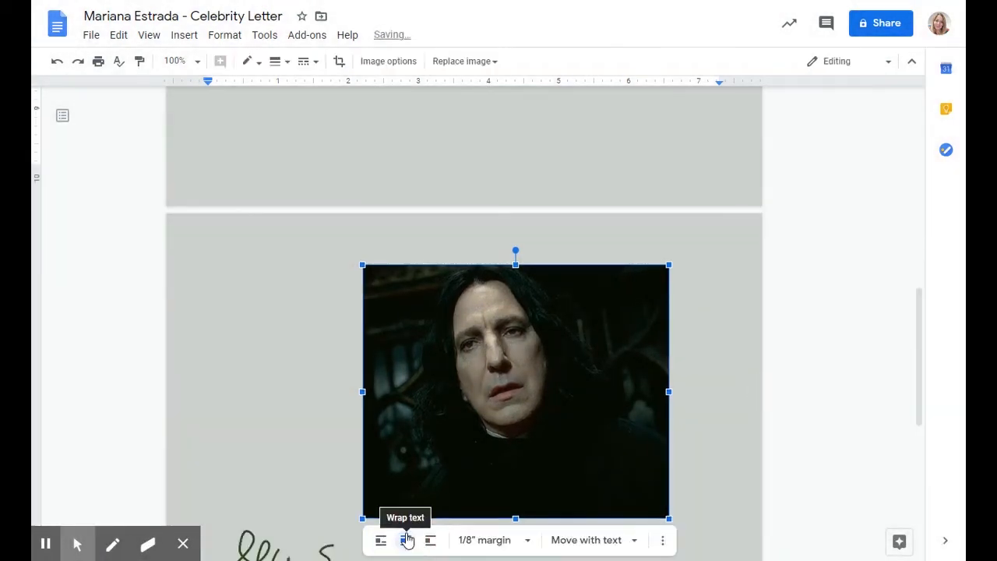
Shrink the Snape portrait proportionally to about three and a half inches wide and move it up beside the signature.
drag(361, 519, 433, 470)
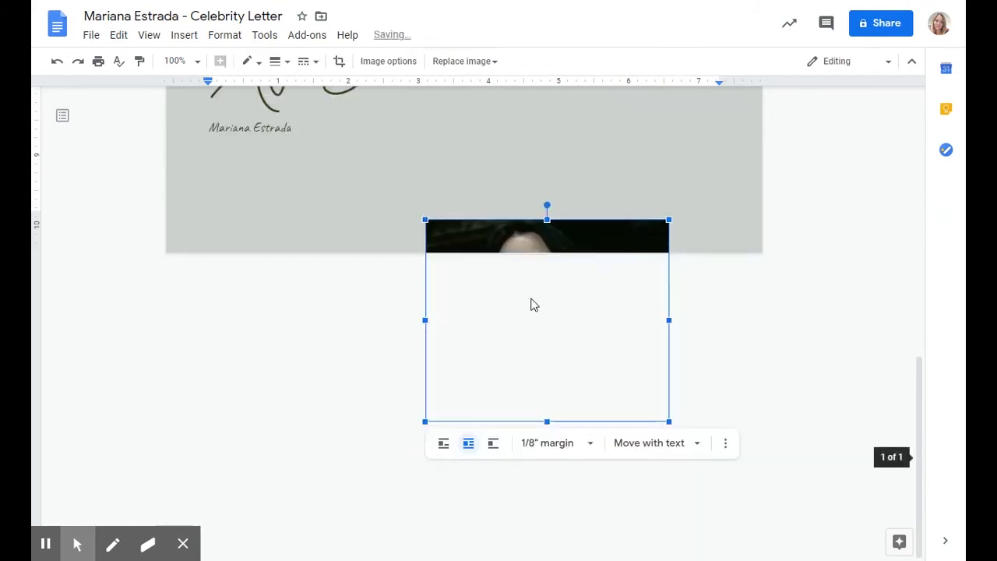
scroll(530, 304, up, 3)
mouse_move(489, 452)
mouse_down()
mouse_move(545, 278)
mouse_move(509, 157)
mouse_up()
scroll(537, 257, up, 2)
mouse_move(516, 327)
mouse_down()
mouse_move(518, 311)
mouse_move(522, 333)
mouse_up()
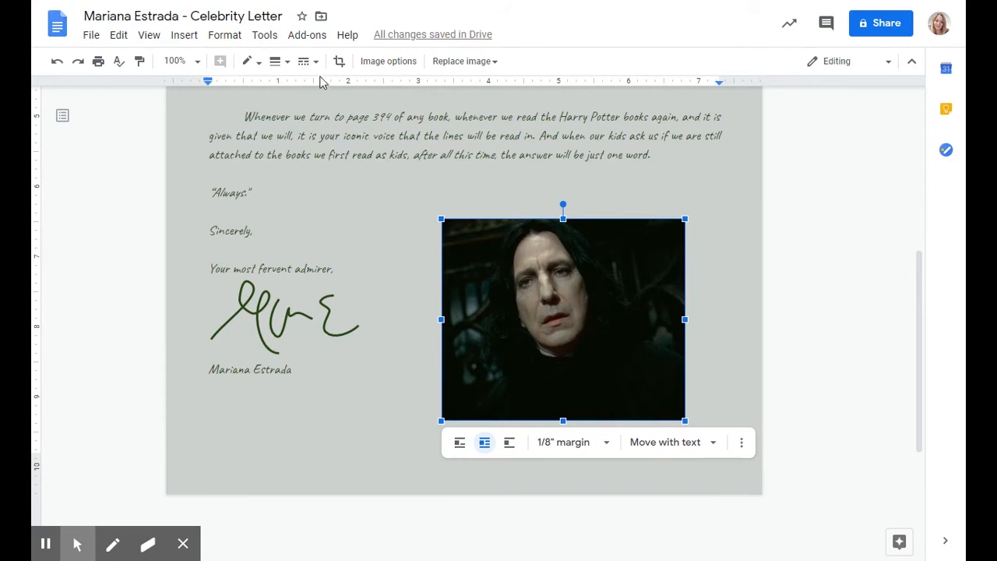
Crop narrow strips off the right, left and bottom edges of the Snape portrait.
click(340, 62)
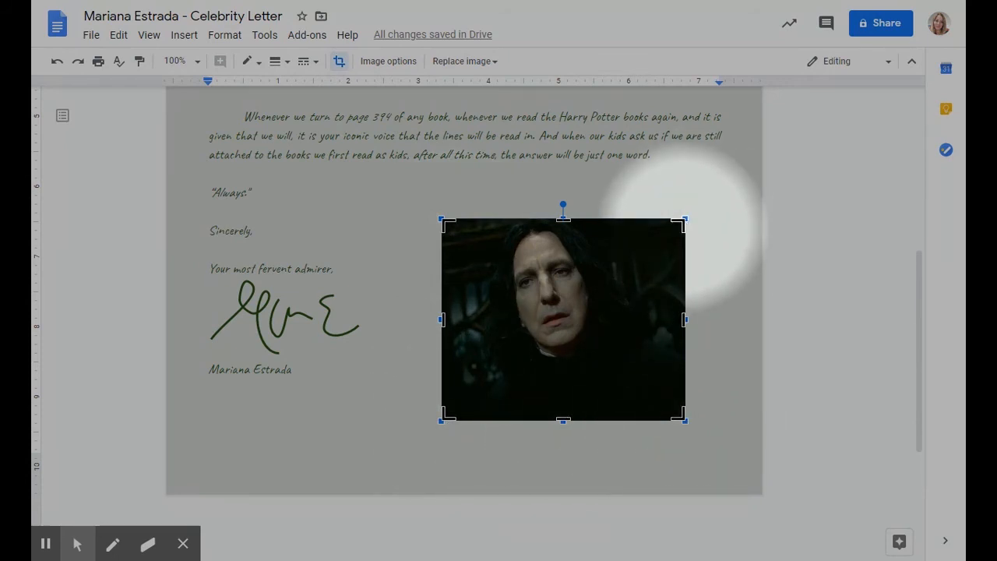
drag(683, 318, 651, 313)
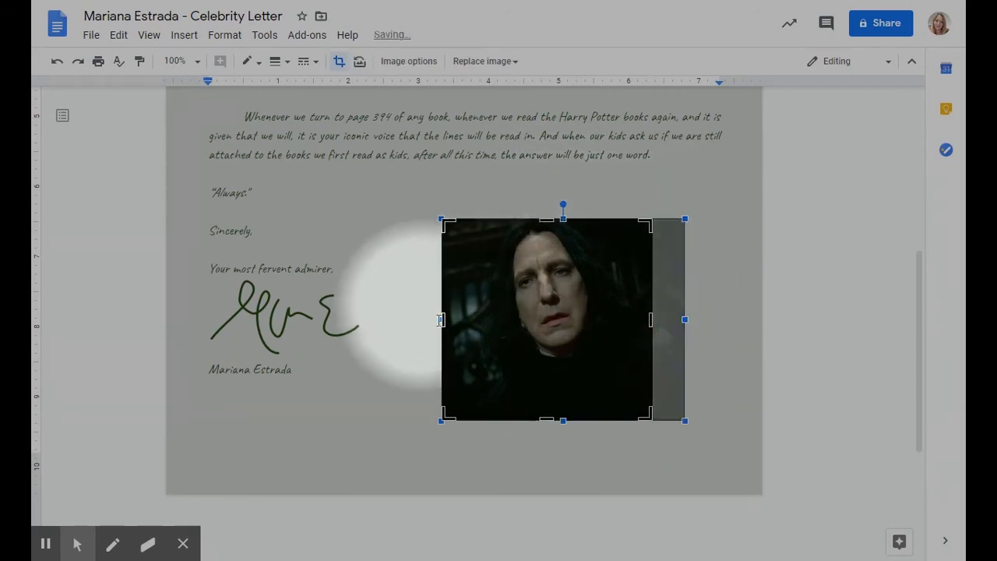
drag(442, 322, 468, 330)
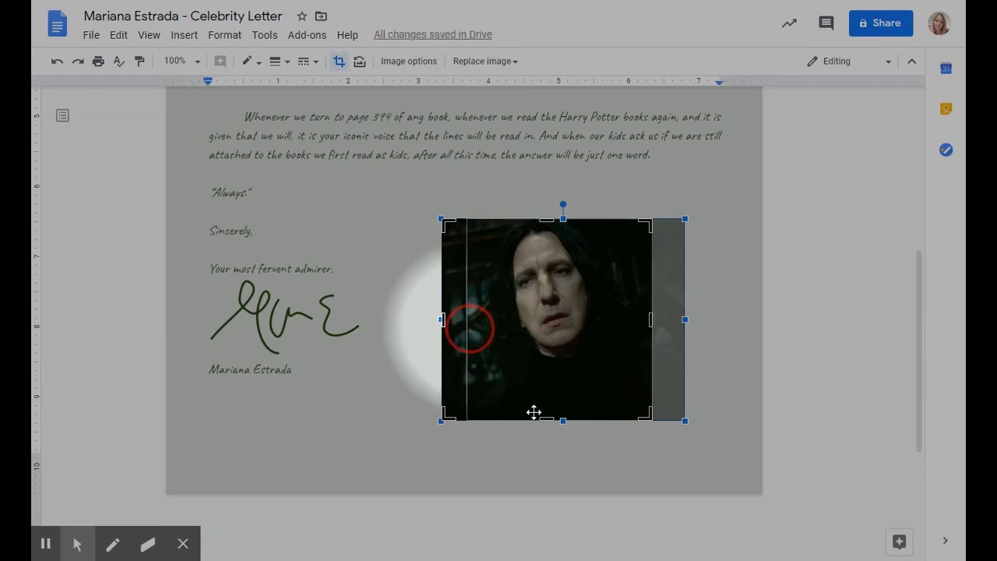
drag(559, 419, 561, 391)
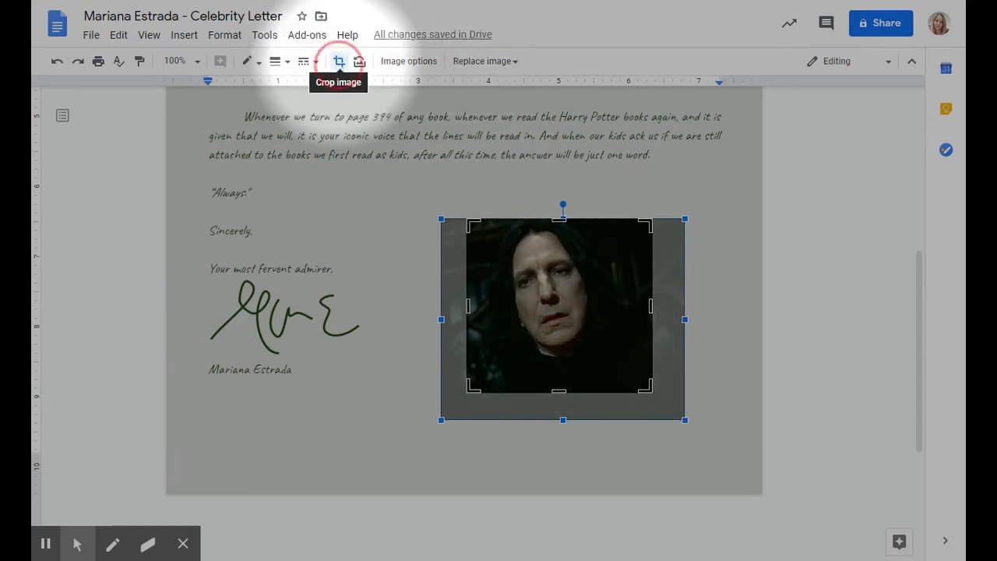
click(339, 61)
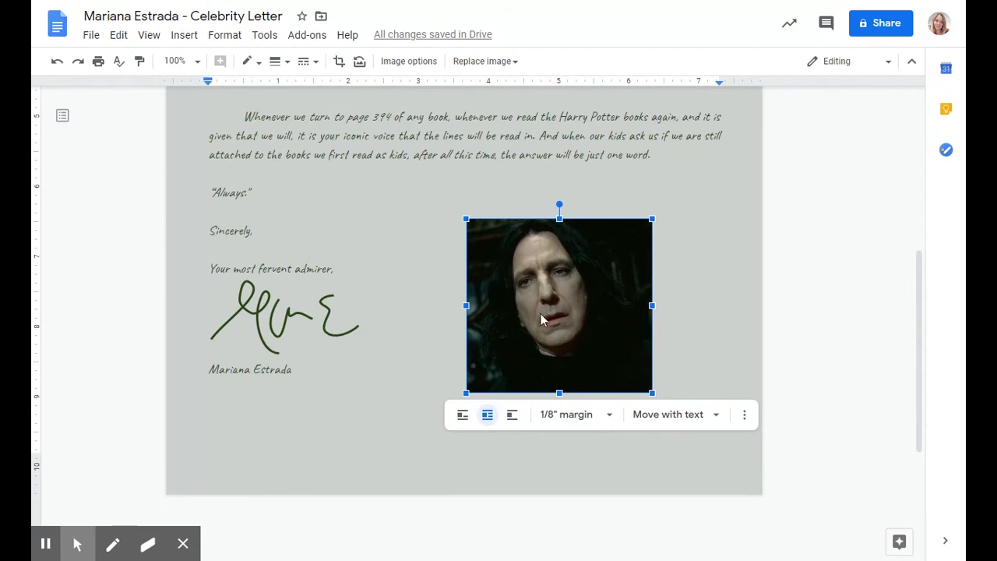
click(339, 62)
key(alt+f)
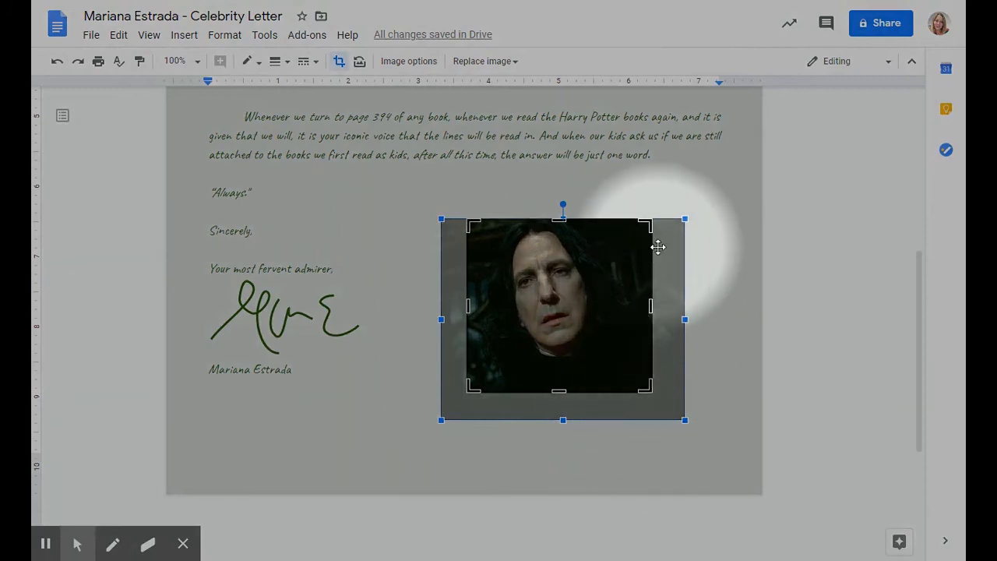
click(335, 62)
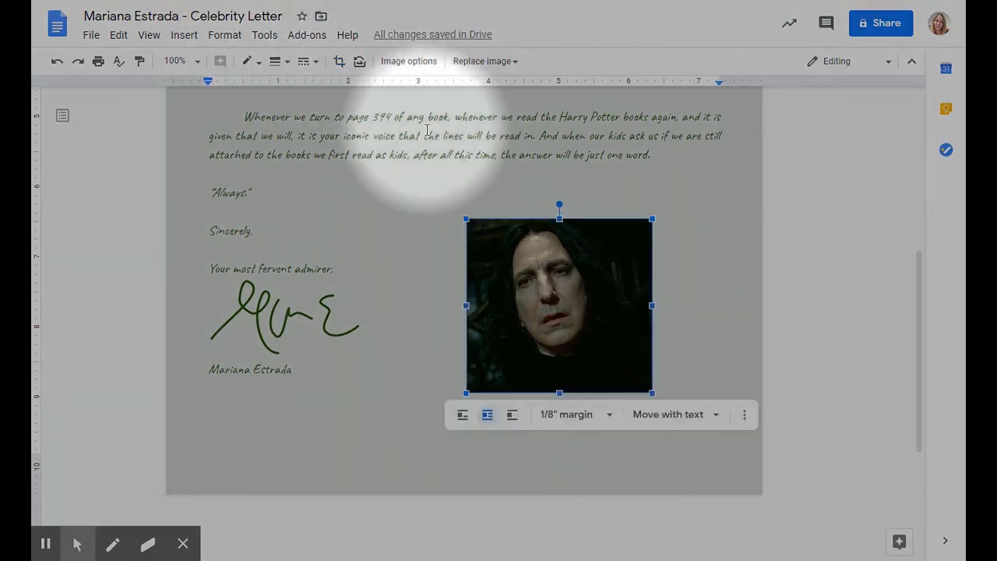
key(alt+f)
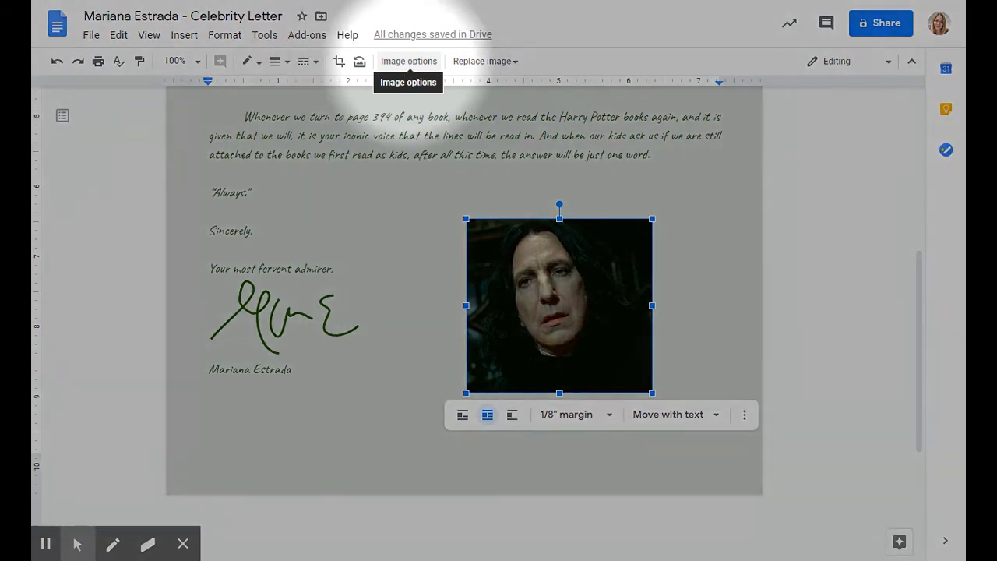
Resize the cropped portrait to a width of 2.76 in in its image options, keeping the aspect ratio locked.
click(408, 61)
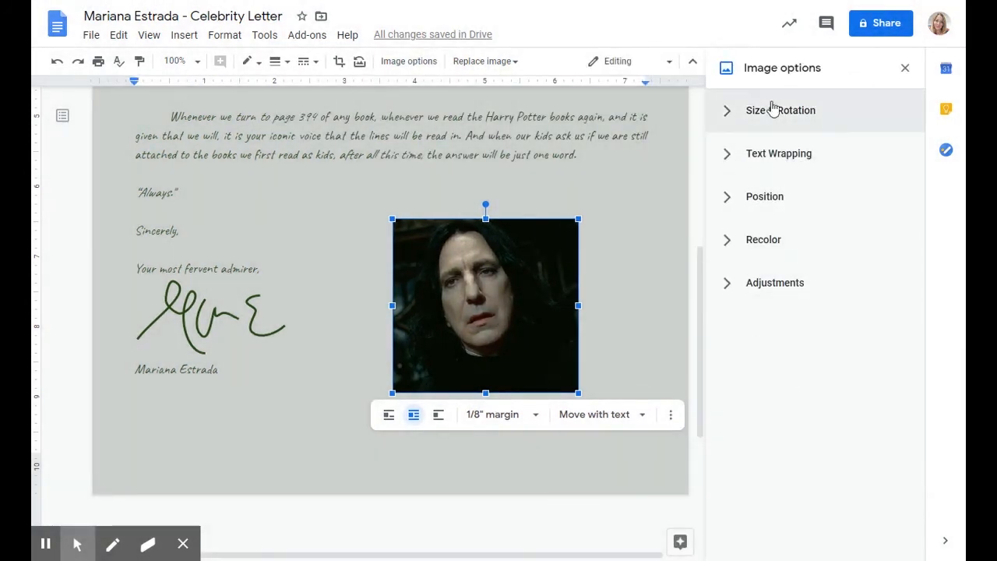
click(728, 111)
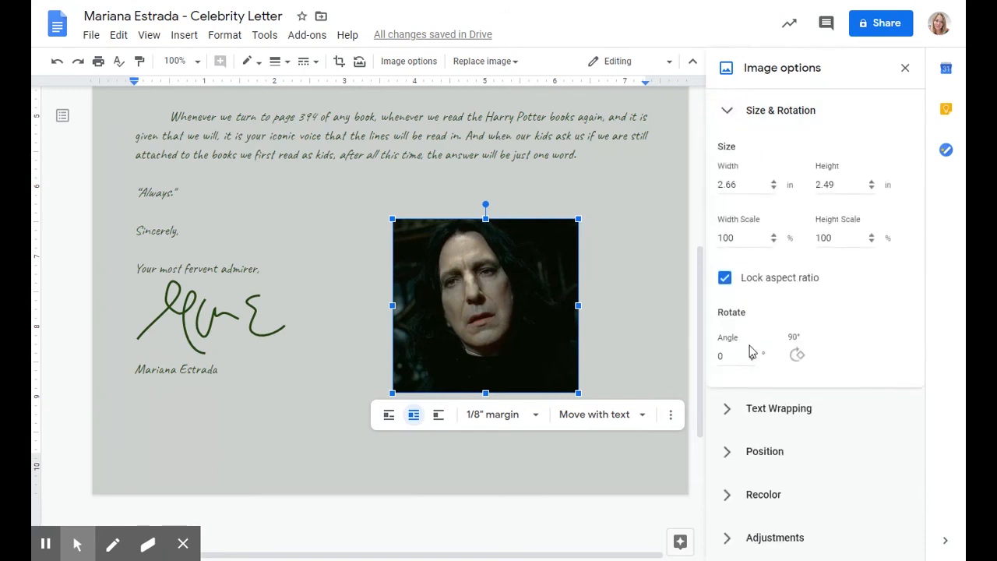
click(774, 186)
click(774, 187)
click(774, 187)
click(774, 187)
click(774, 187)
click(774, 187)
click(774, 187)
click(774, 182)
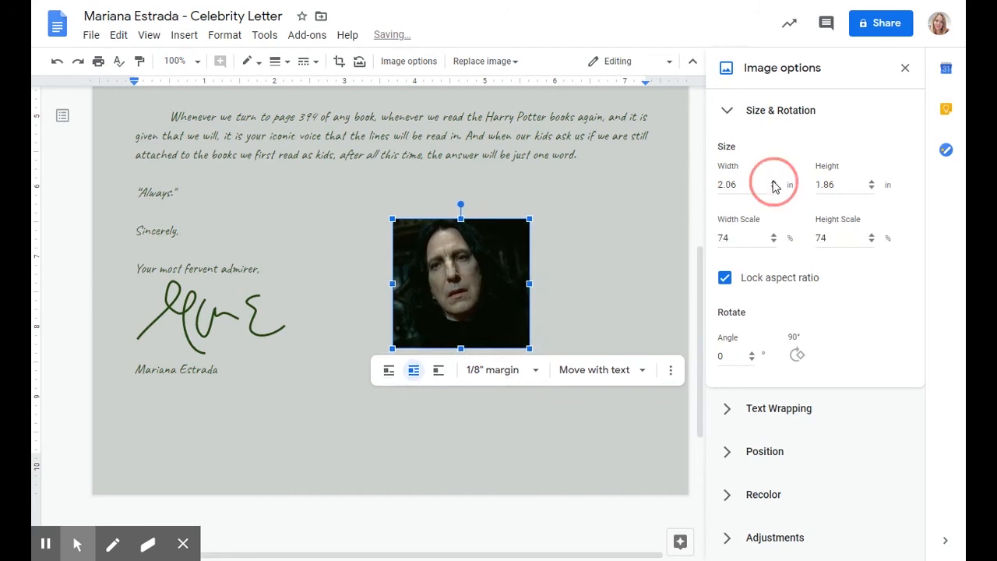
click(774, 181)
click(774, 182)
click(774, 181)
click(774, 182)
click(774, 182)
click(774, 181)
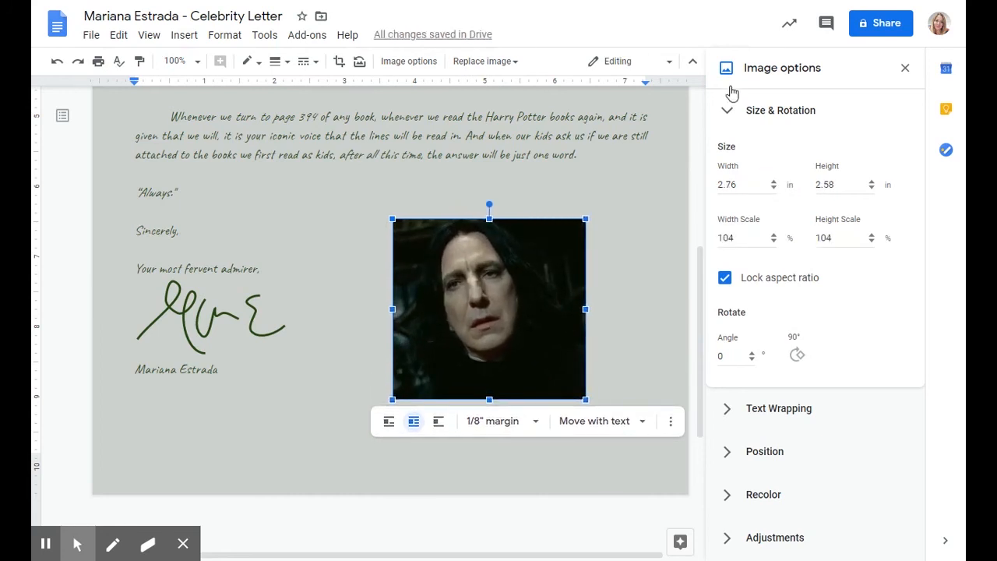
click(727, 114)
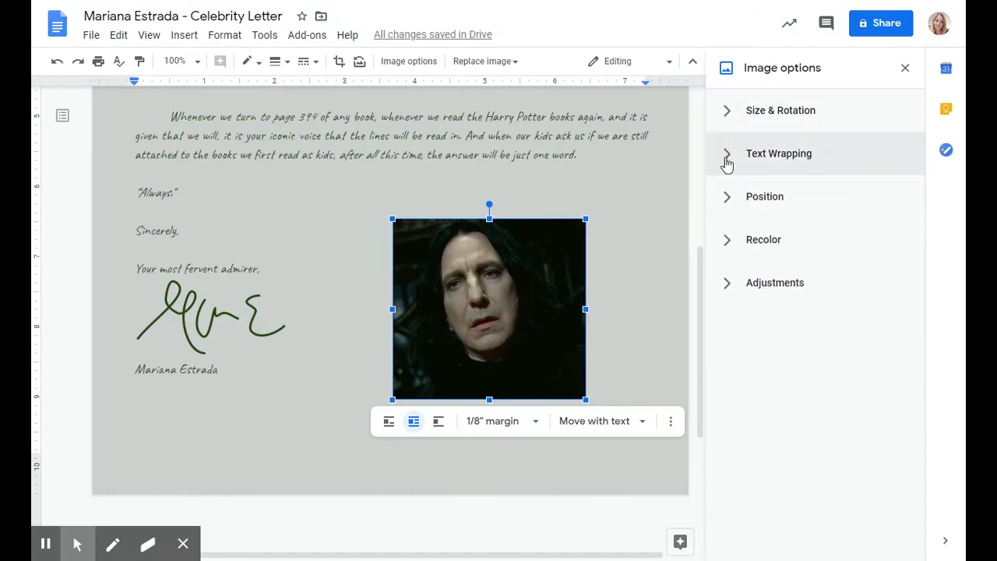
click(727, 159)
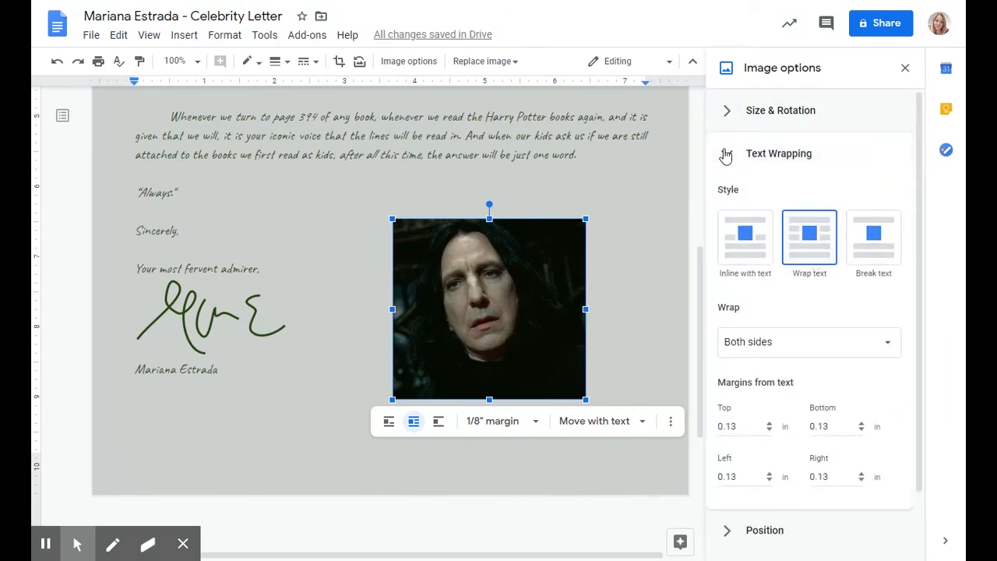
click(725, 156)
Try the first three light recolor presets on the portrait, ending with Light 3.
click(726, 237)
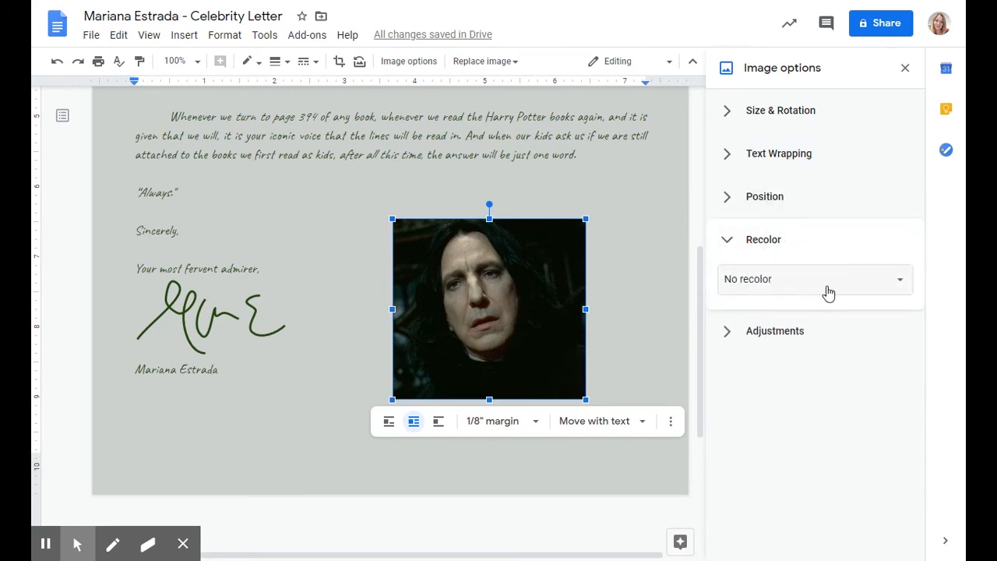
click(825, 279)
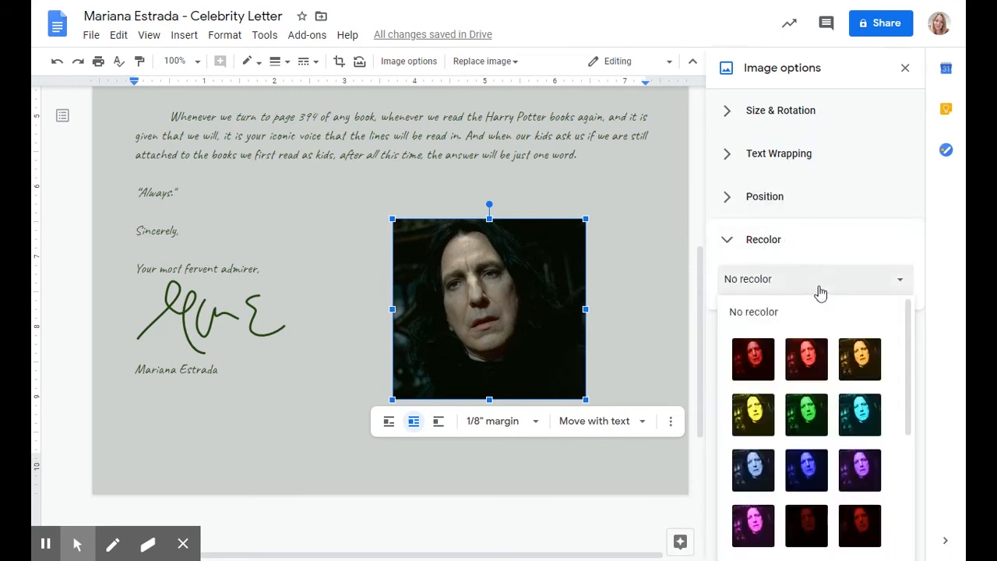
click(756, 358)
click(808, 288)
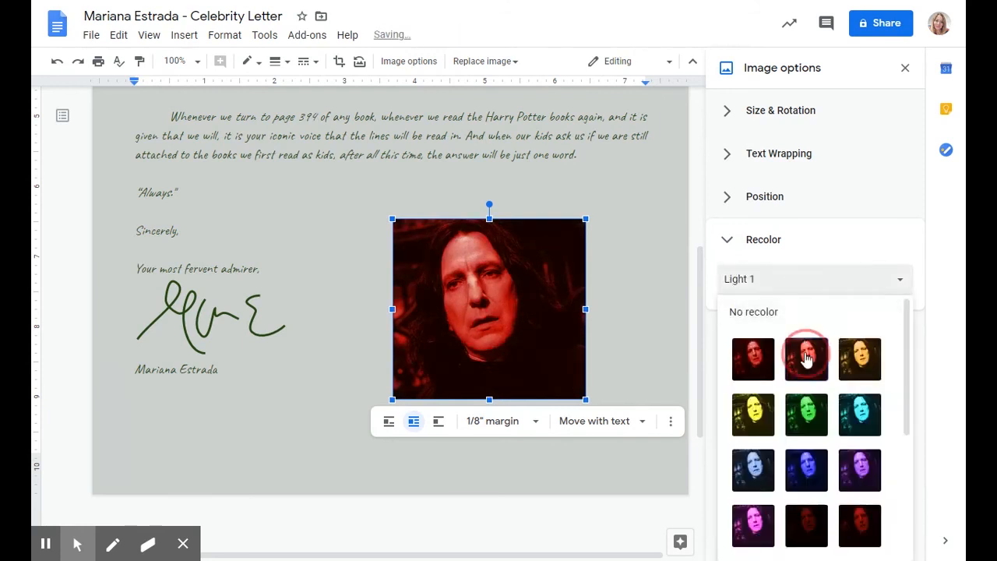
click(806, 359)
click(831, 290)
click(859, 357)
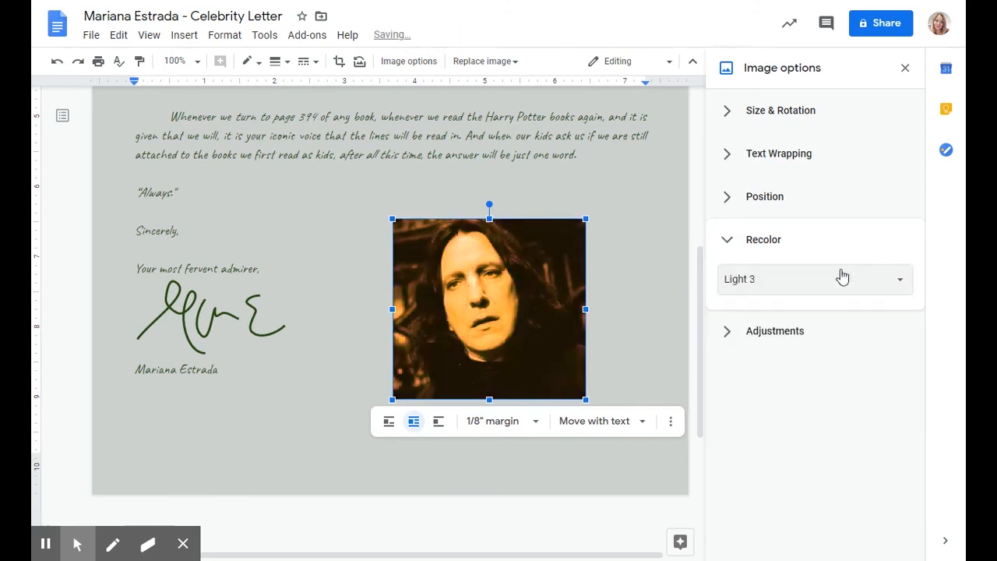
Try the Sepia recolor and the green Light 5 recolor on the portrait.
click(850, 282)
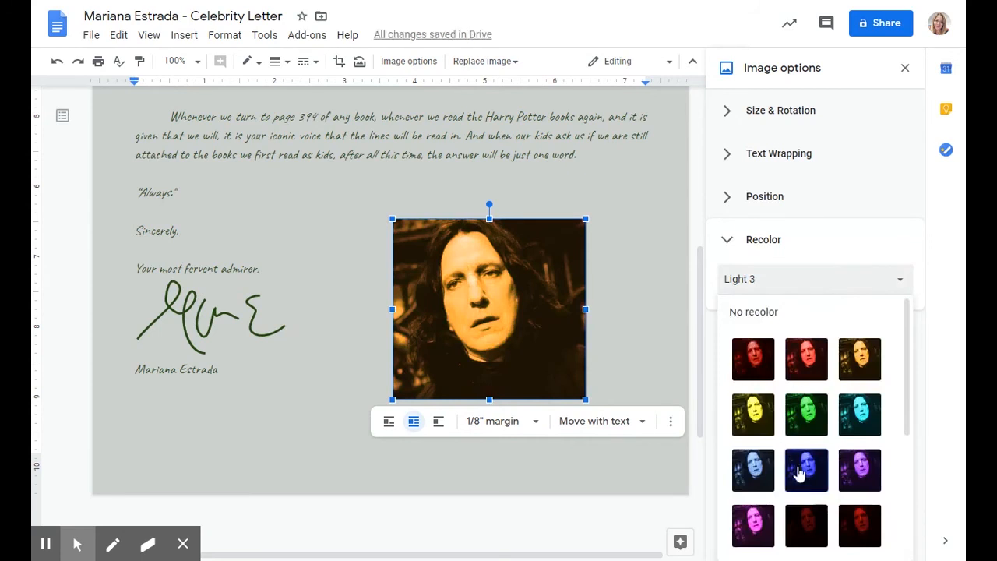
scroll(849, 465, down, 2)
scroll(852, 483, down, 1)
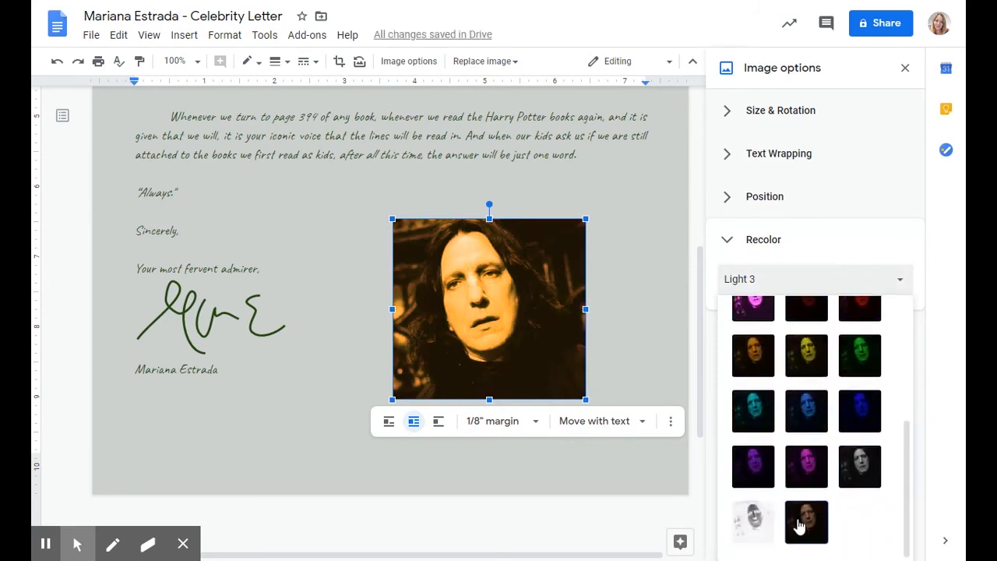
click(801, 522)
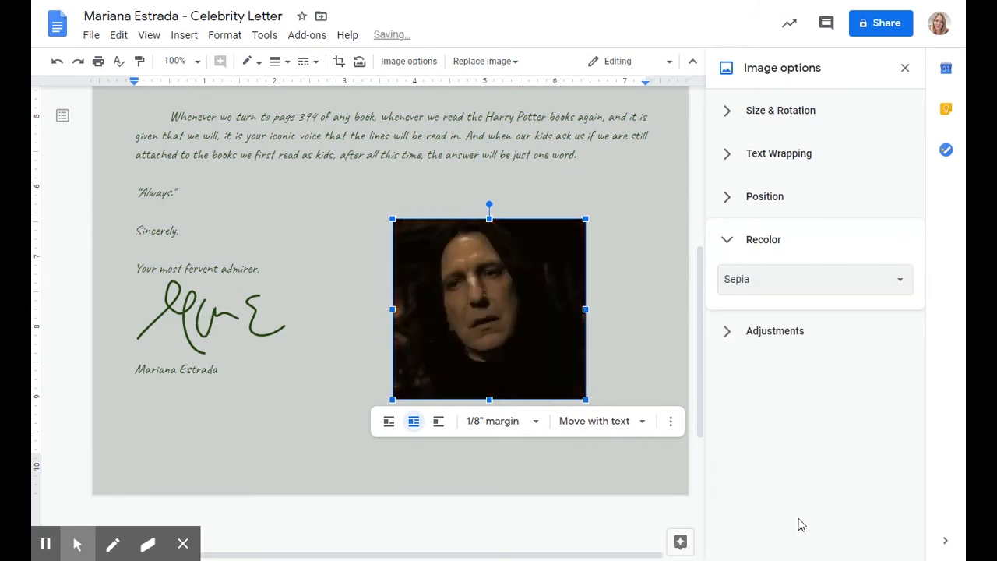
click(814, 288)
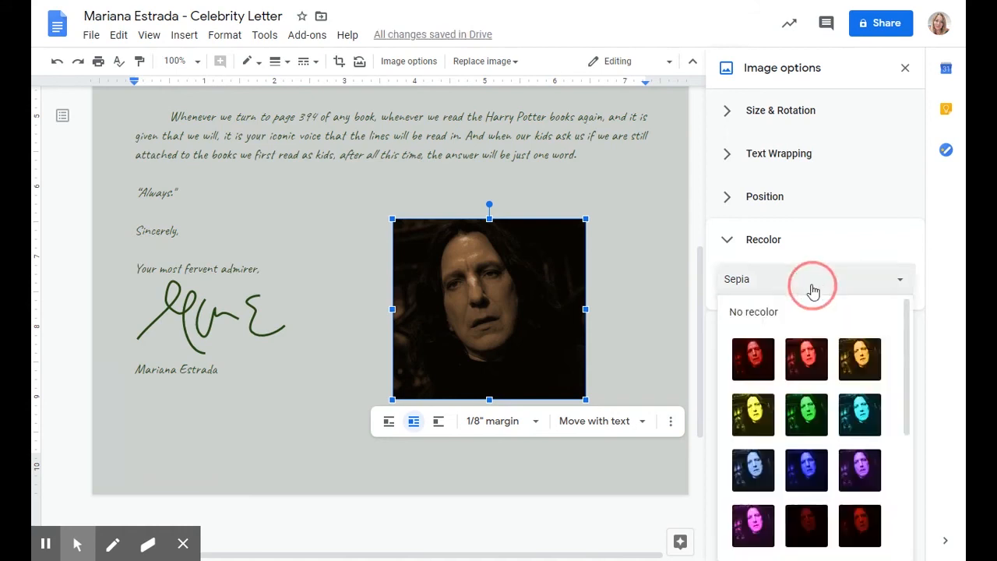
click(818, 423)
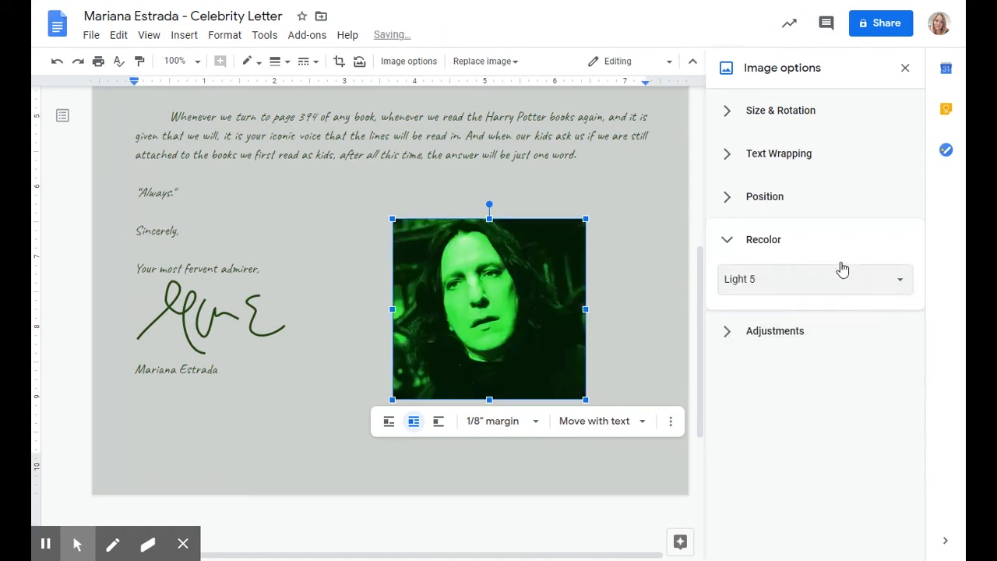
Recolor the Snape portrait with the Grayscale preset.
click(843, 294)
scroll(853, 471, down, 5)
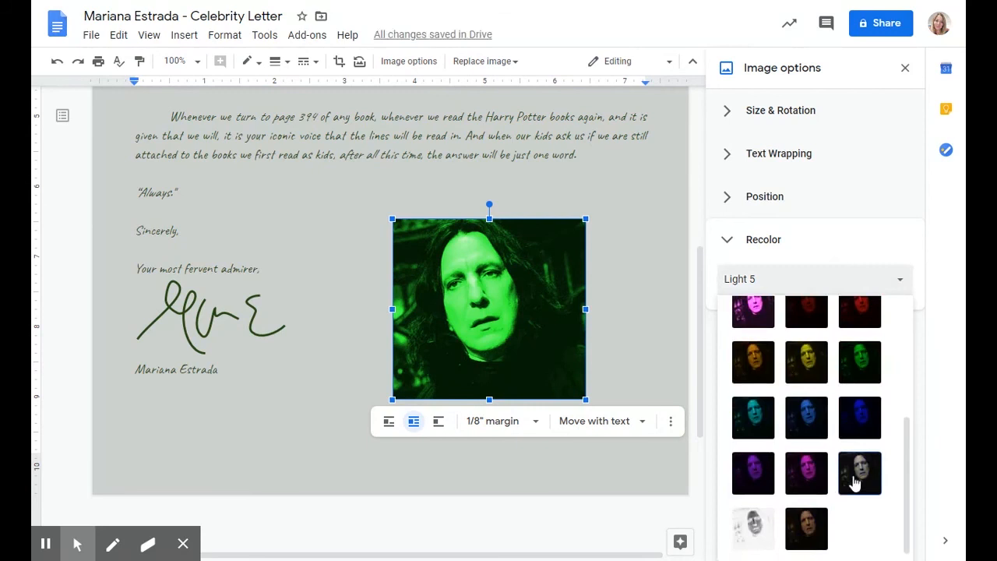
click(859, 485)
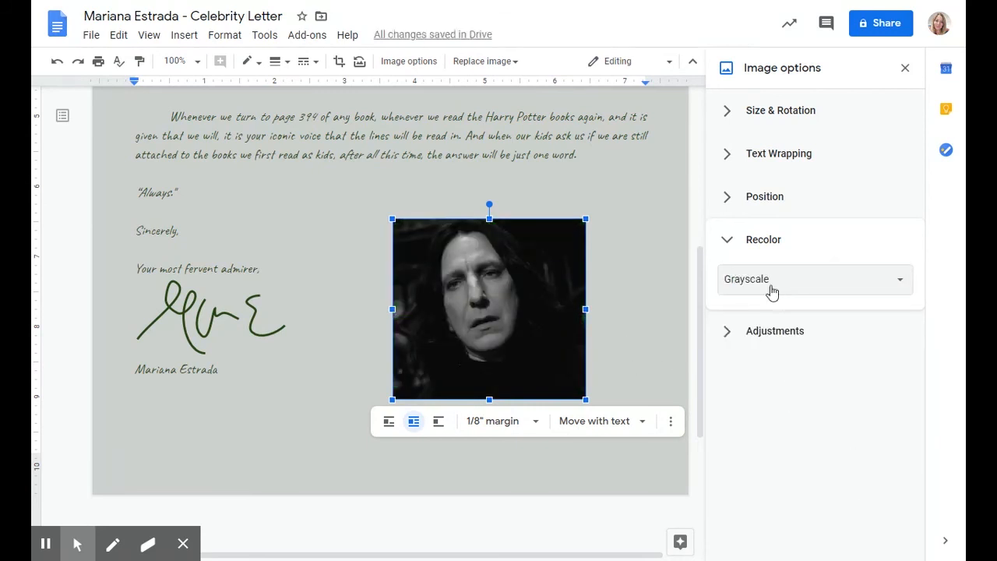
click(731, 242)
Make the portrait slightly transparent, raise its brightness about halfway to maximum and its contrast slightly, and close the image options.
click(728, 290)
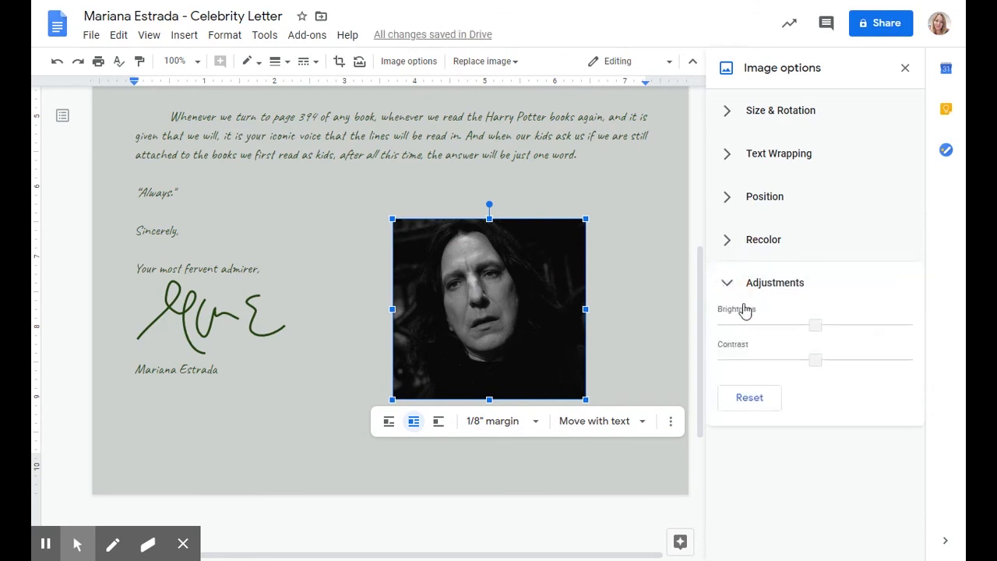
drag(722, 333, 746, 335)
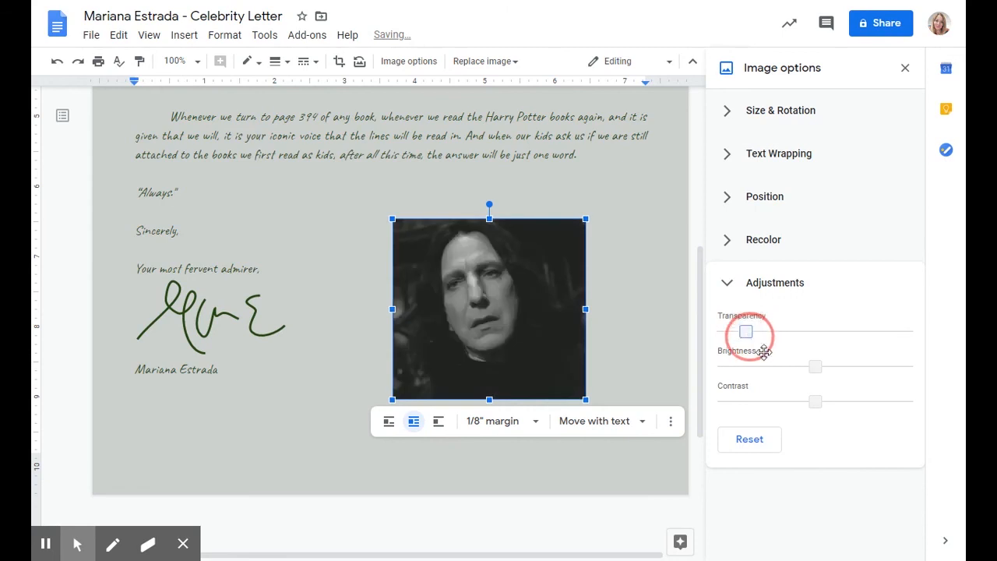
drag(813, 368, 848, 369)
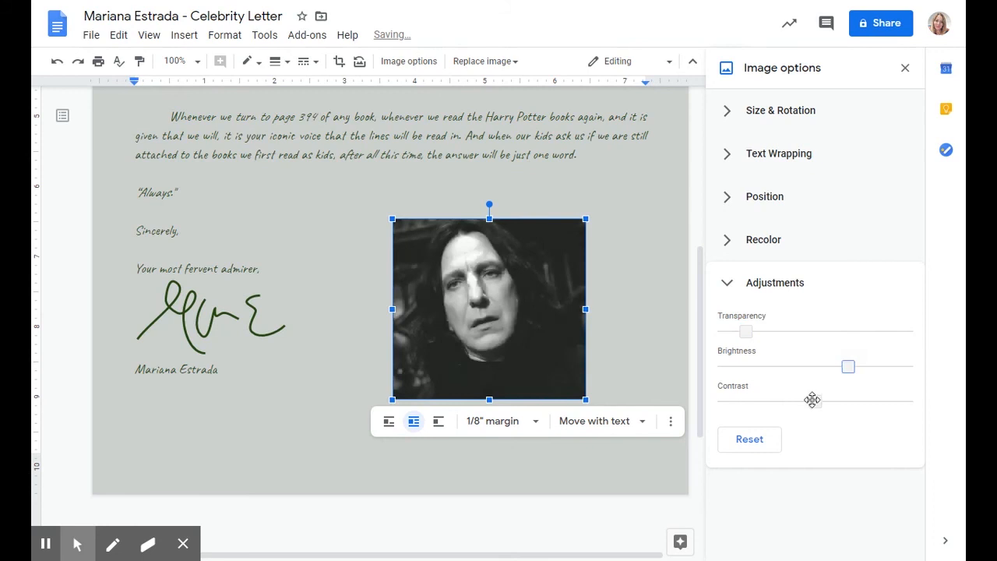
drag(811, 399, 834, 403)
drag(849, 367, 862, 366)
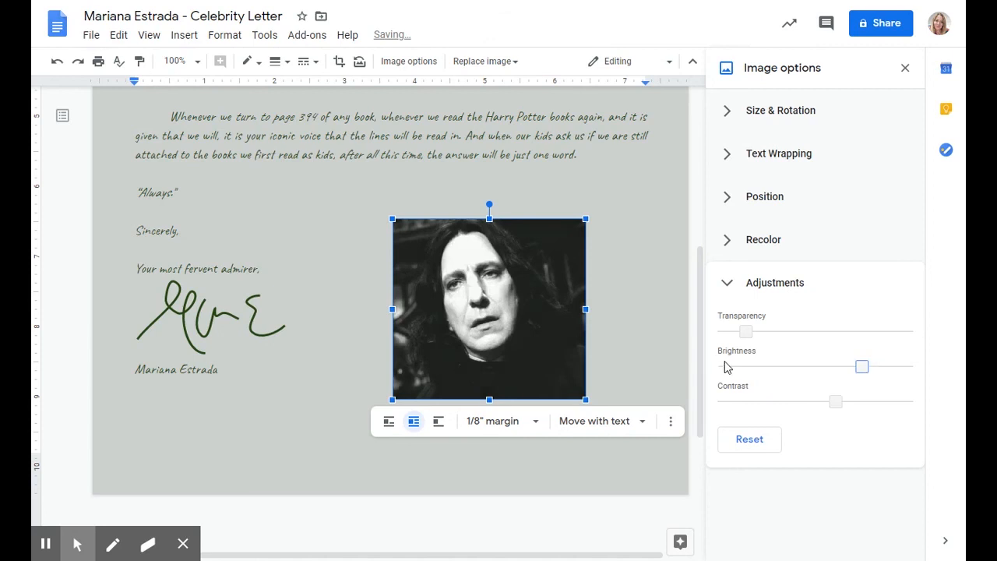
scroll(662, 320, up, 1)
click(662, 319)
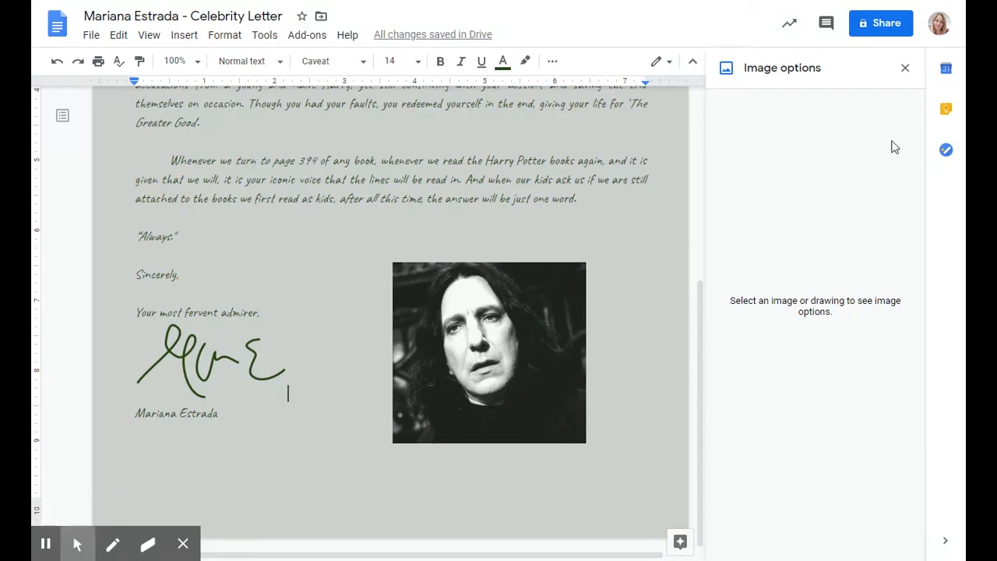
click(906, 69)
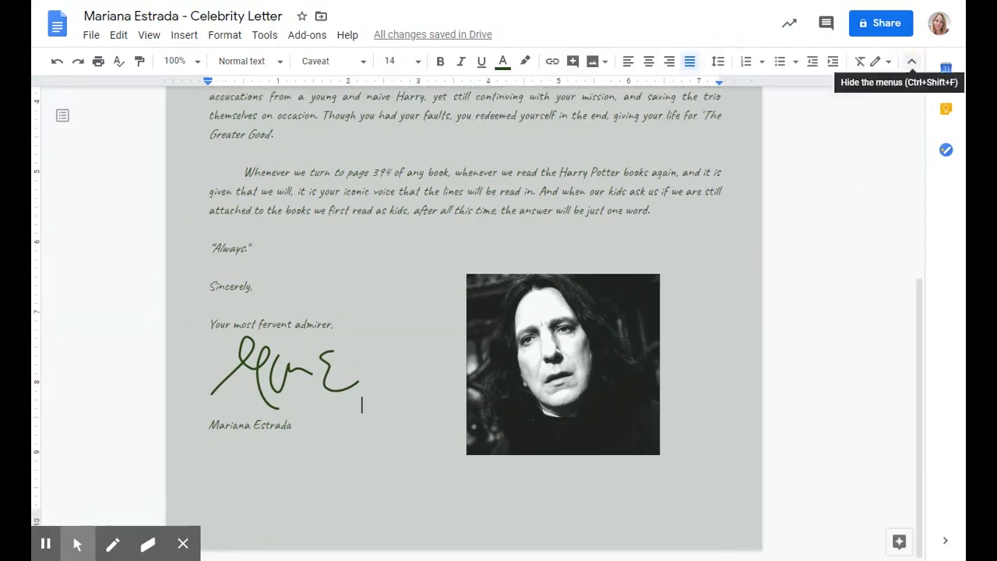
Set the document zoom to 50% to review the whole letter on one page.
click(183, 61)
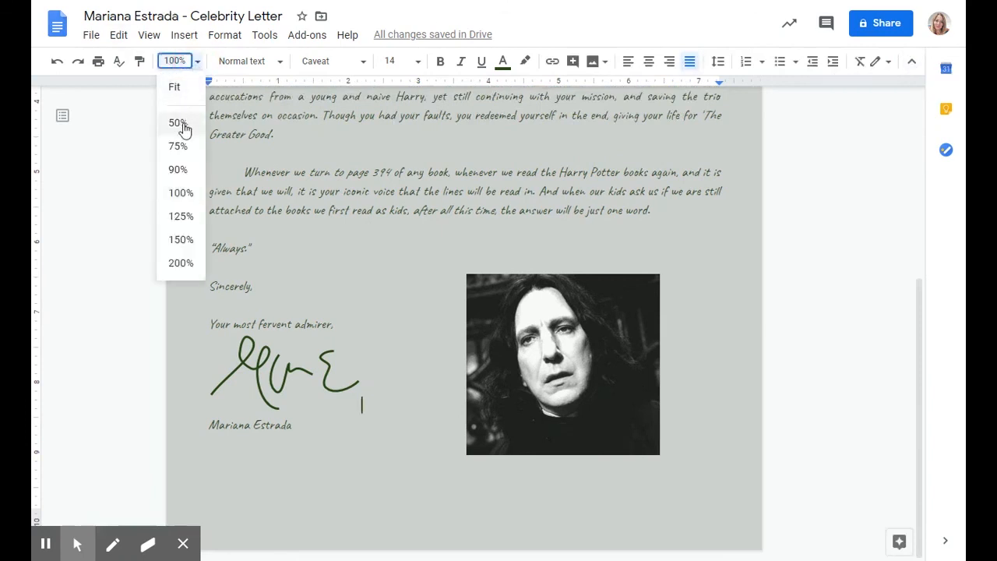
click(179, 123)
scroll(639, 207, up, 1)
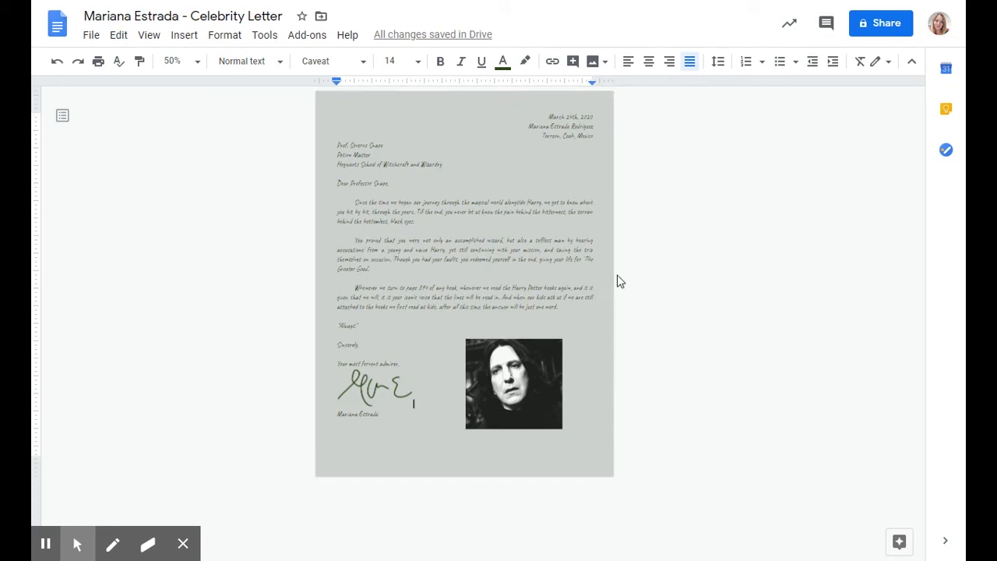
click(77, 541)
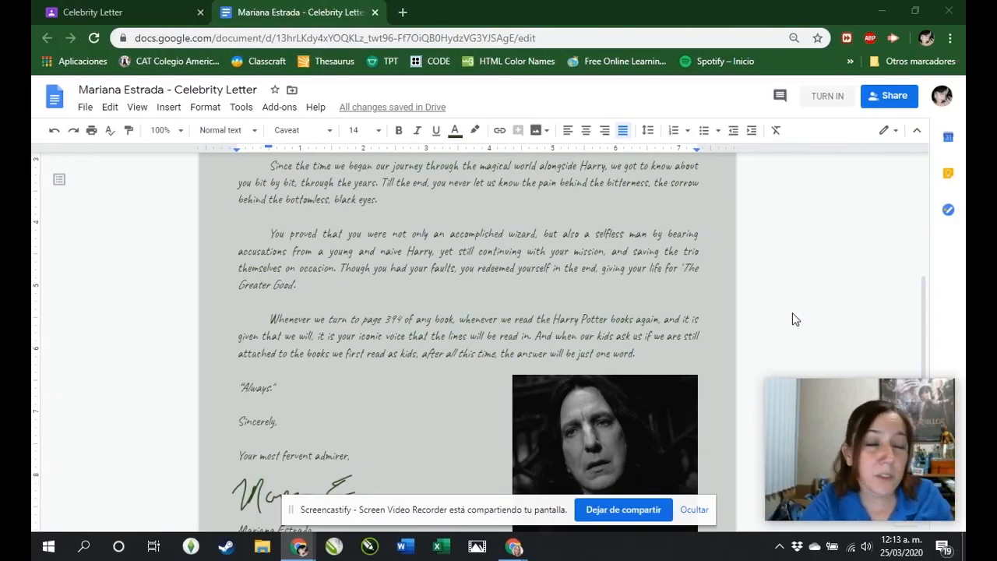
Zoom the finished celebrity letter out to 50% and review the page from its heading down to the signature and portrait.
click(162, 130)
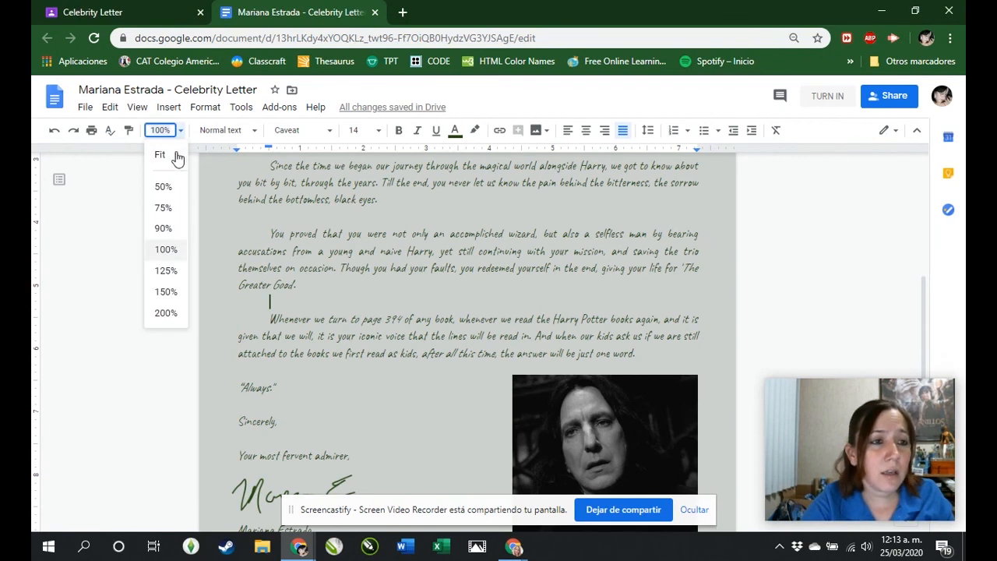
click(163, 187)
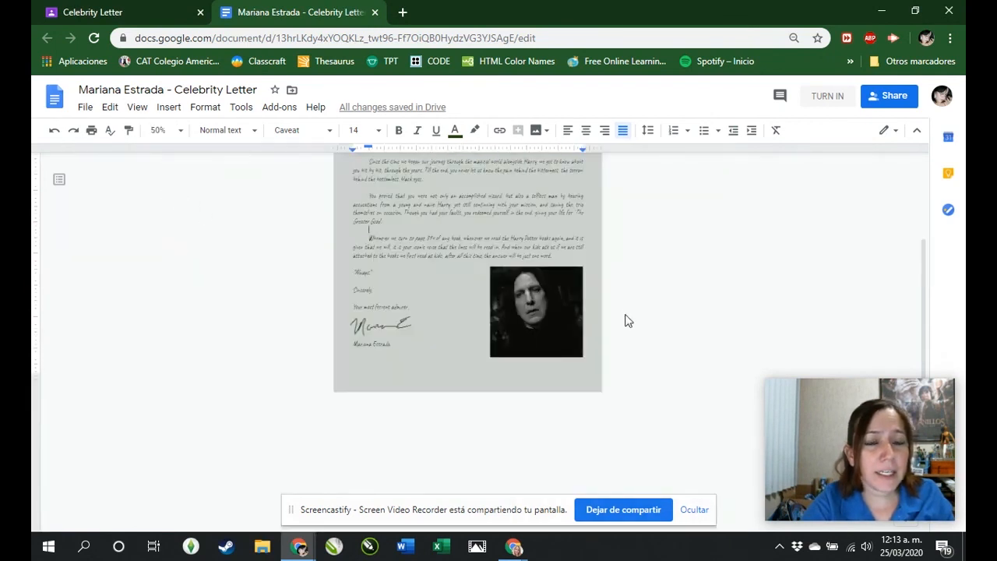
scroll(627, 321, up, 2)
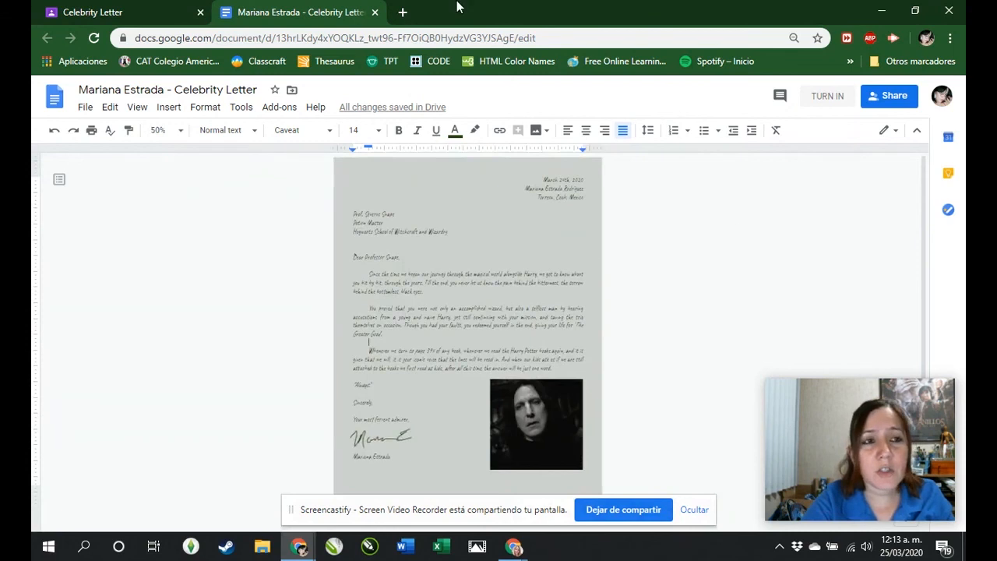
Switch to the Celebrity Letter assignment in Google Classroom and open its attached document to check the letter through to the signature.
click(70, 11)
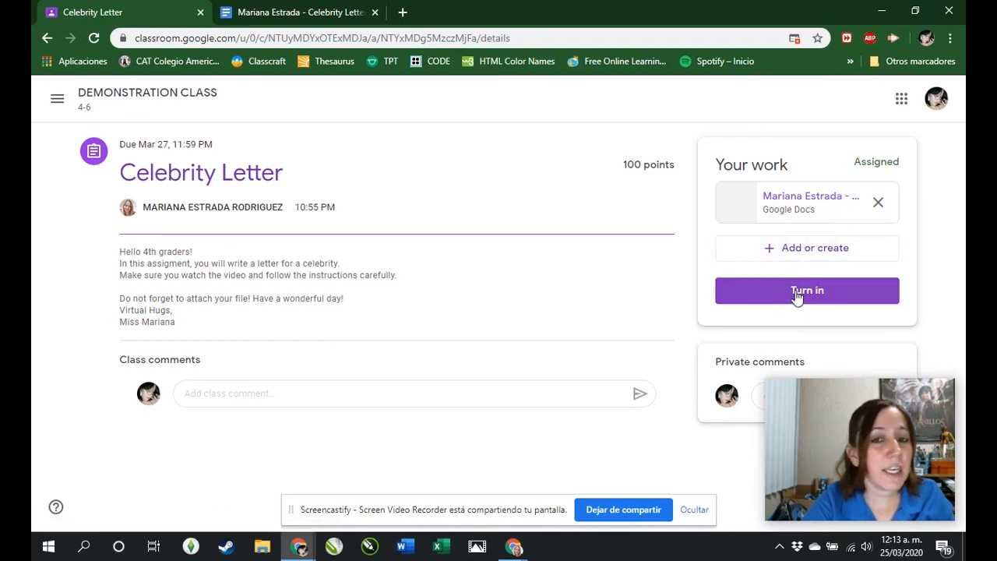
click(805, 214)
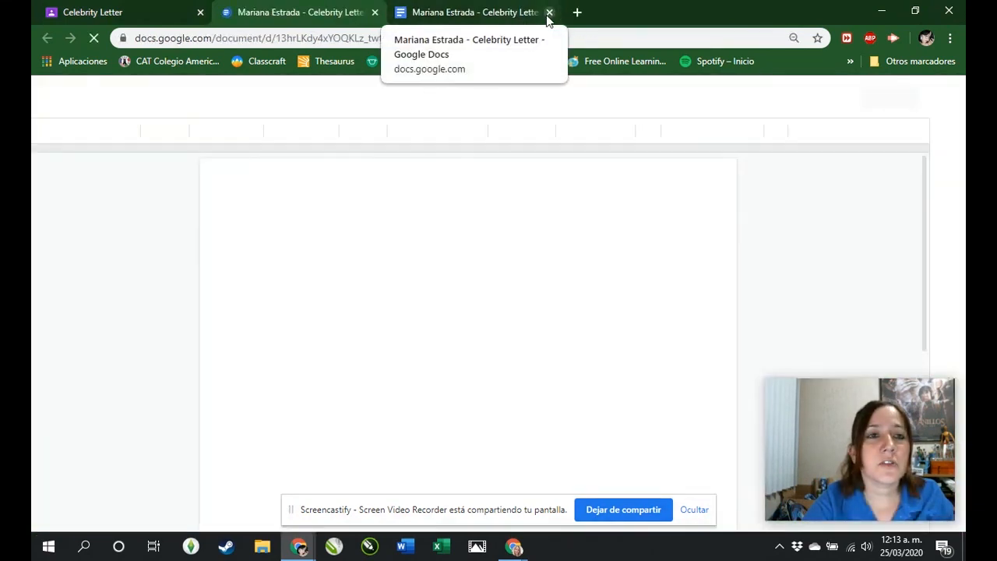
scroll(491, 334, down, 4)
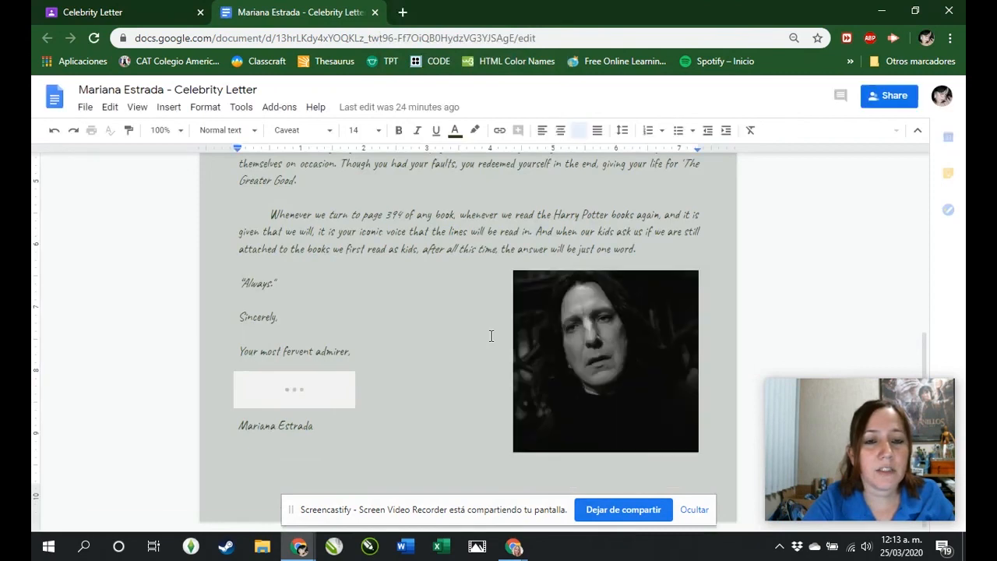
Return to the Celebrity Letter assignment in Google Classroom and turn in the work with the attached letter, confirming the submission.
click(126, 13)
click(798, 300)
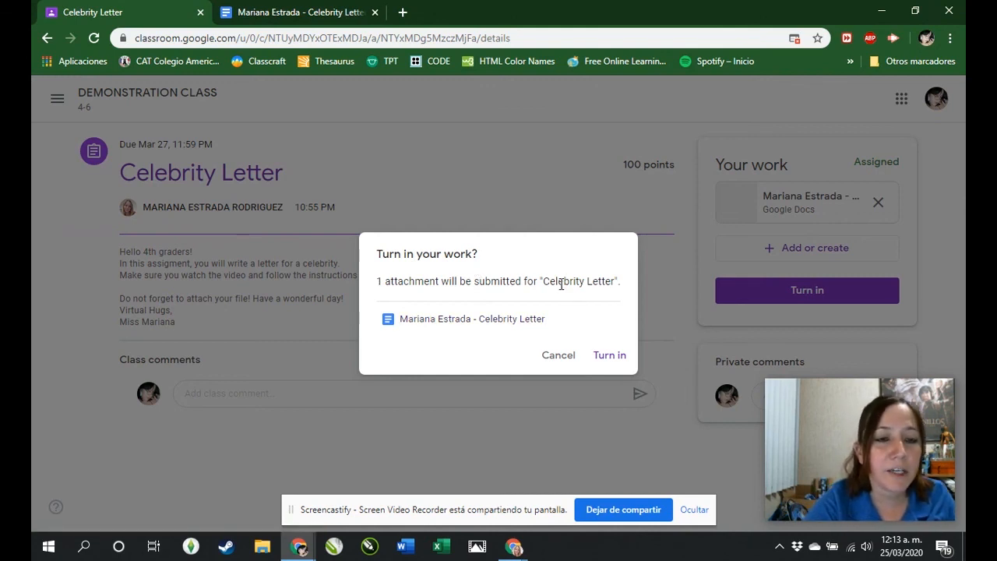
click(626, 359)
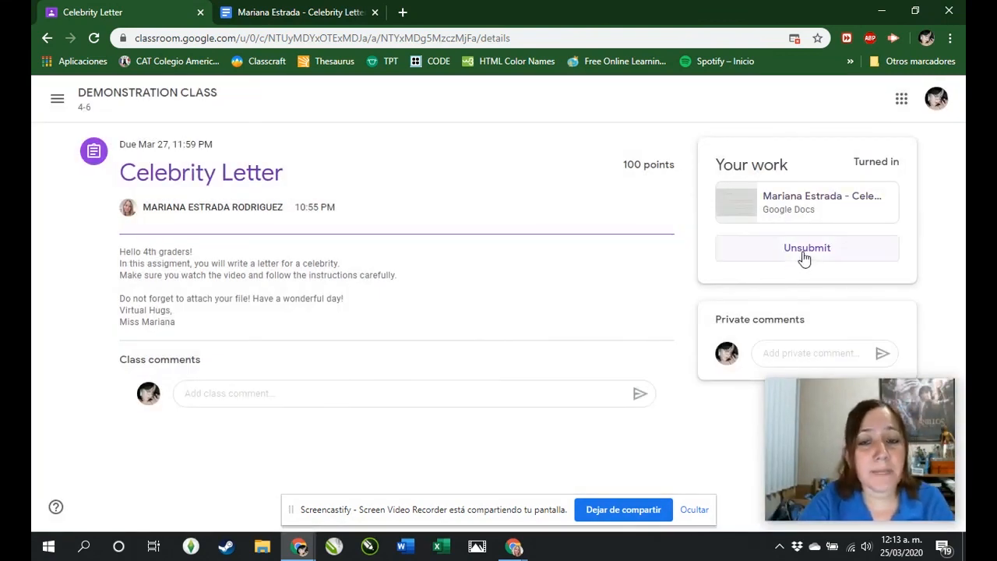
Open the turned-in letter from the assignment to look it over, and return to the Google Classroom assignment page.
click(810, 204)
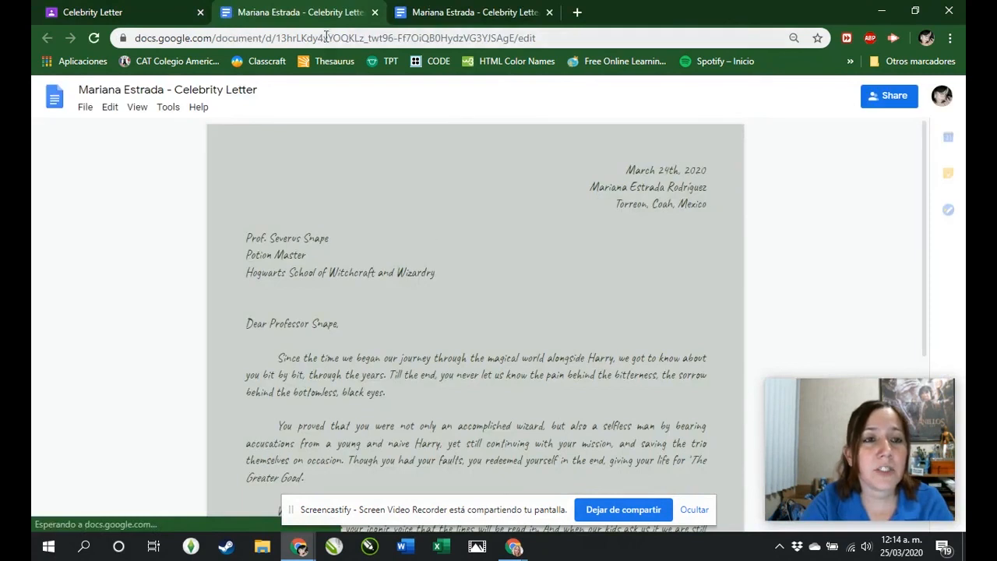
click(182, 10)
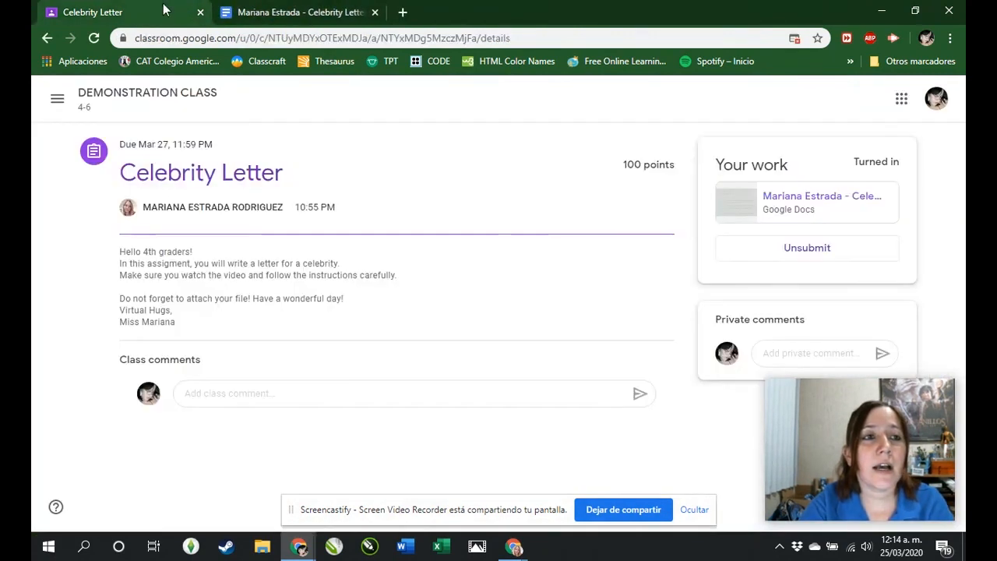